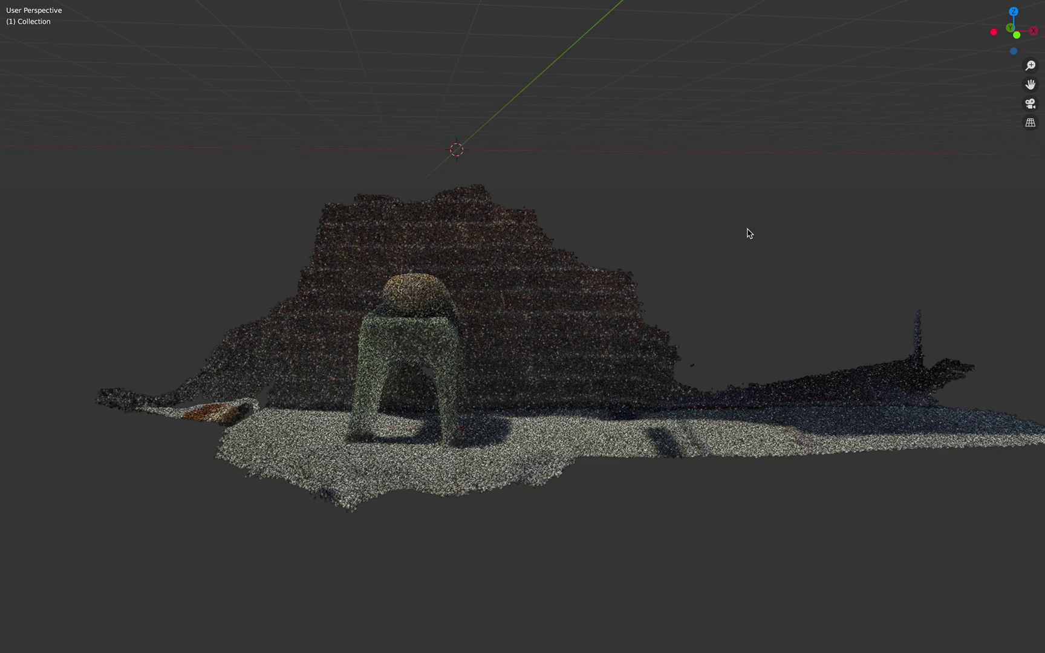
Inspect the pumpkin point cloud up close in the full-screen viewport and restore the complete workspace layout.
scroll(704, 251, up, 5)
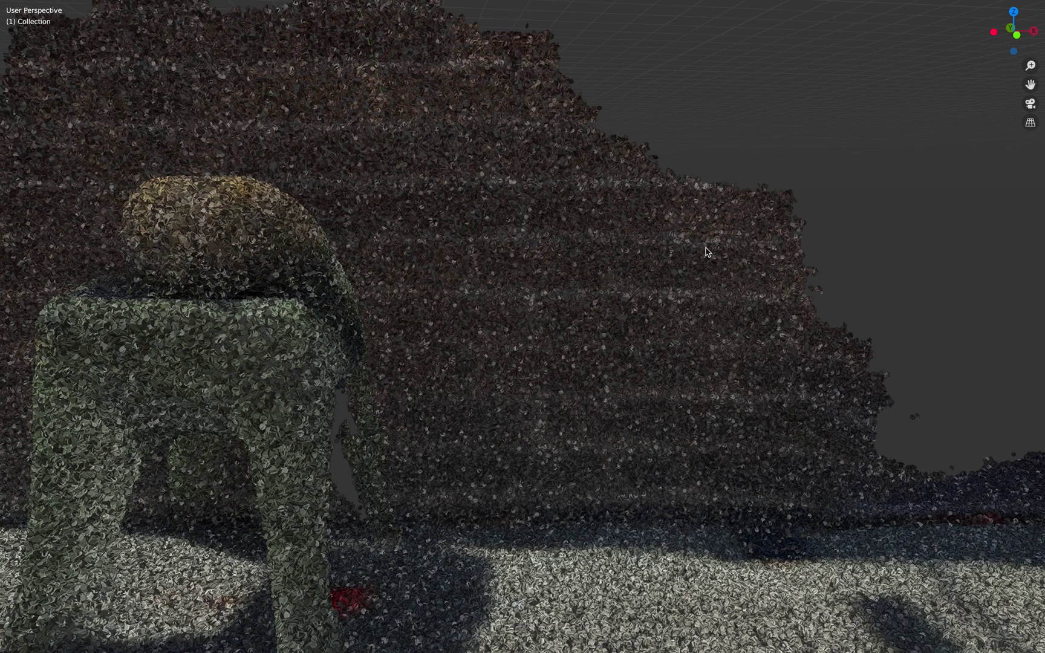
scroll(711, 255, down, 4)
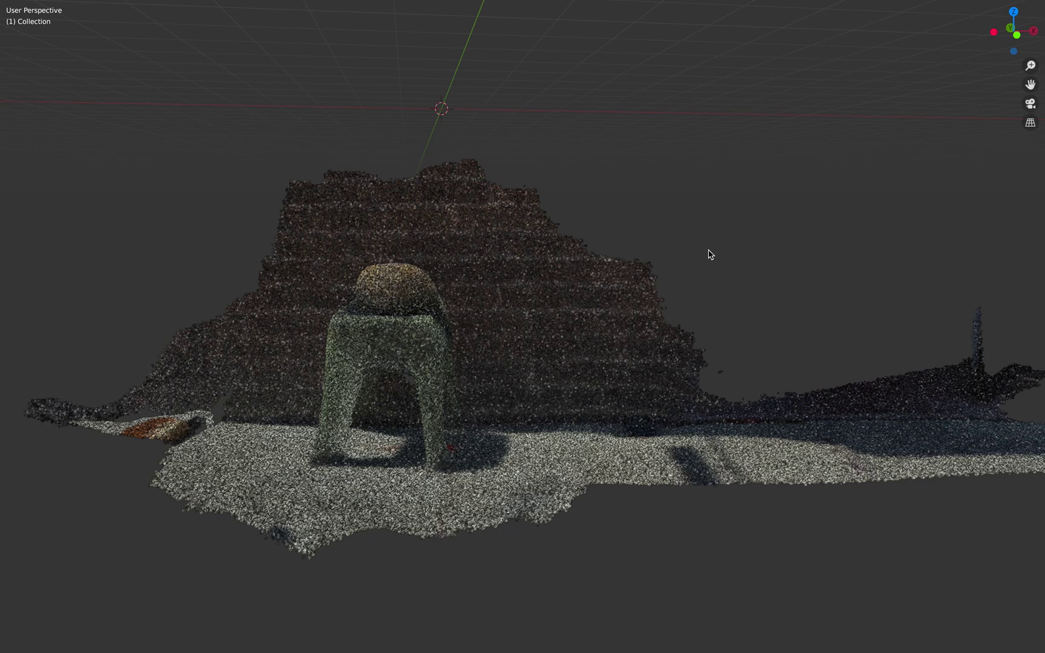
mouse_move(681, 273)
middle_down()
mouse_move(681, 294)
mouse_move(562, 279)
mouse_move(681, 283)
mouse_move(677, 275)
middle_up()
scroll(682, 293, up, 3)
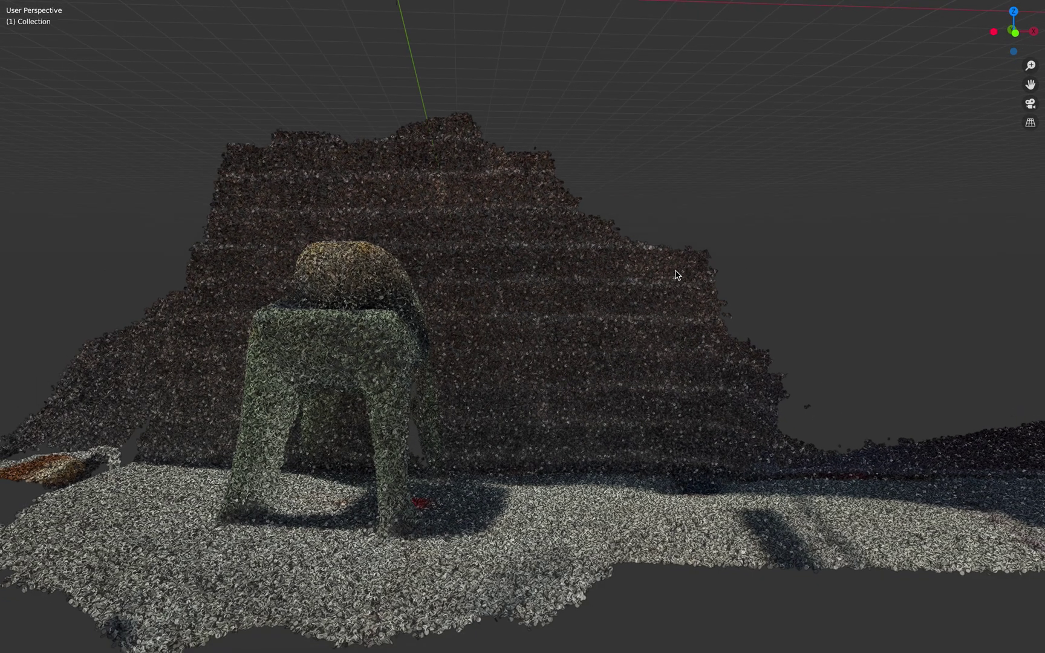
key(ctrl+alt+space)
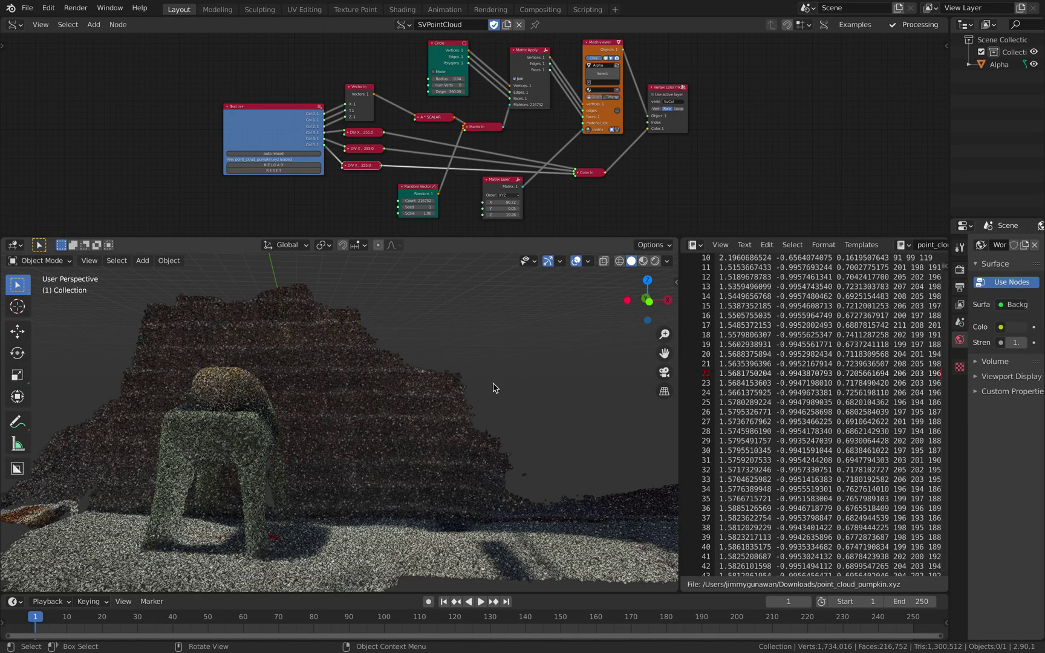
Examine the point cloud's stool, pumpkin, wall and ground from several angles and distances.
middle_drag(493, 385, 396, 354)
mouse_move(400, 423)
middle_down()
mouse_move(425, 422)
mouse_move(376, 429)
mouse_move(384, 429)
middle_up()
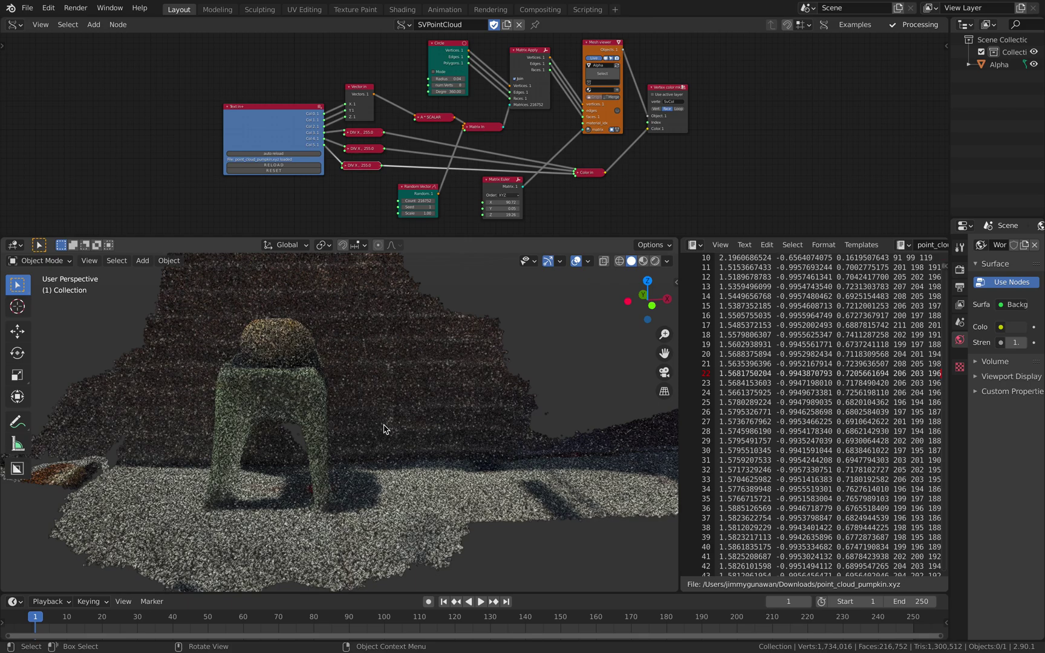
middle_drag(376, 427, 234, 376)
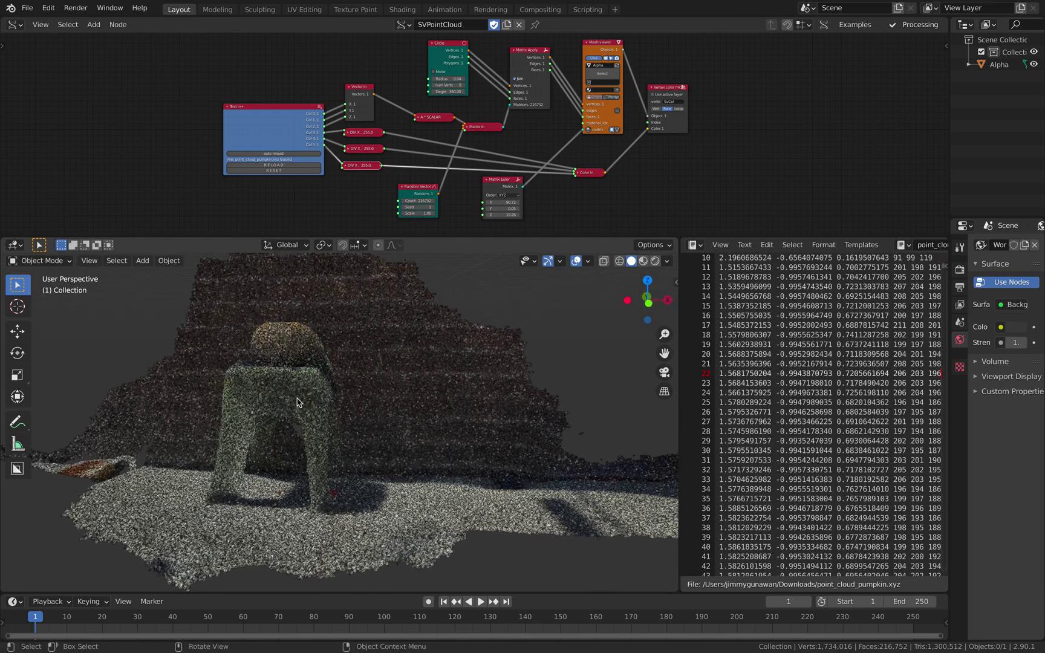
middle_drag(297, 402, 449, 416)
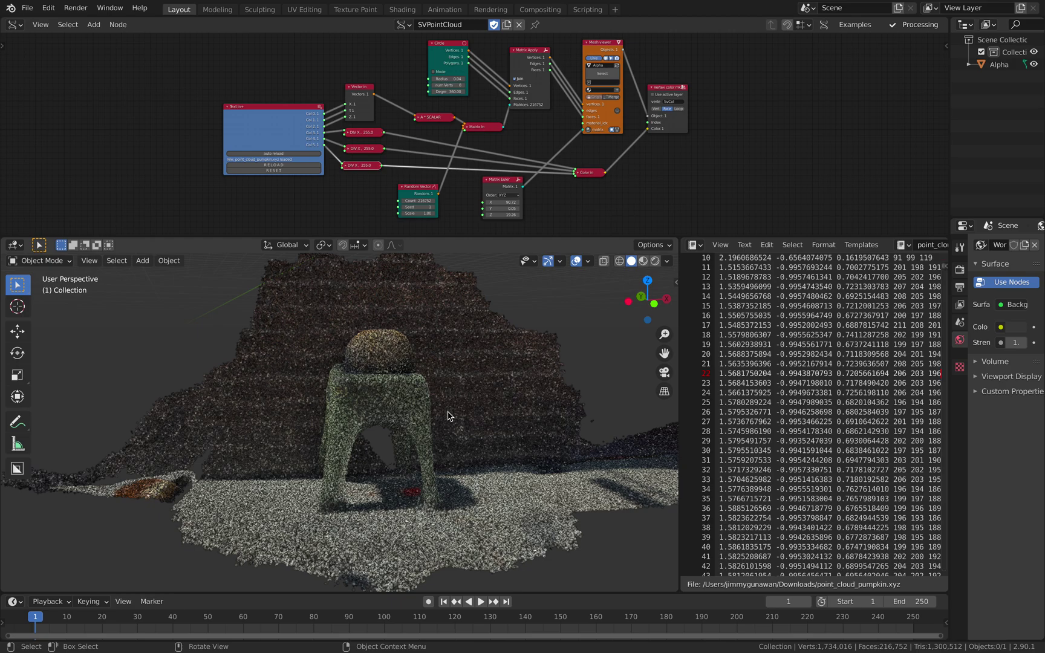
middle_drag(456, 416, 496, 427)
scroll(496, 428, down, 3)
scroll(493, 431, up, 3)
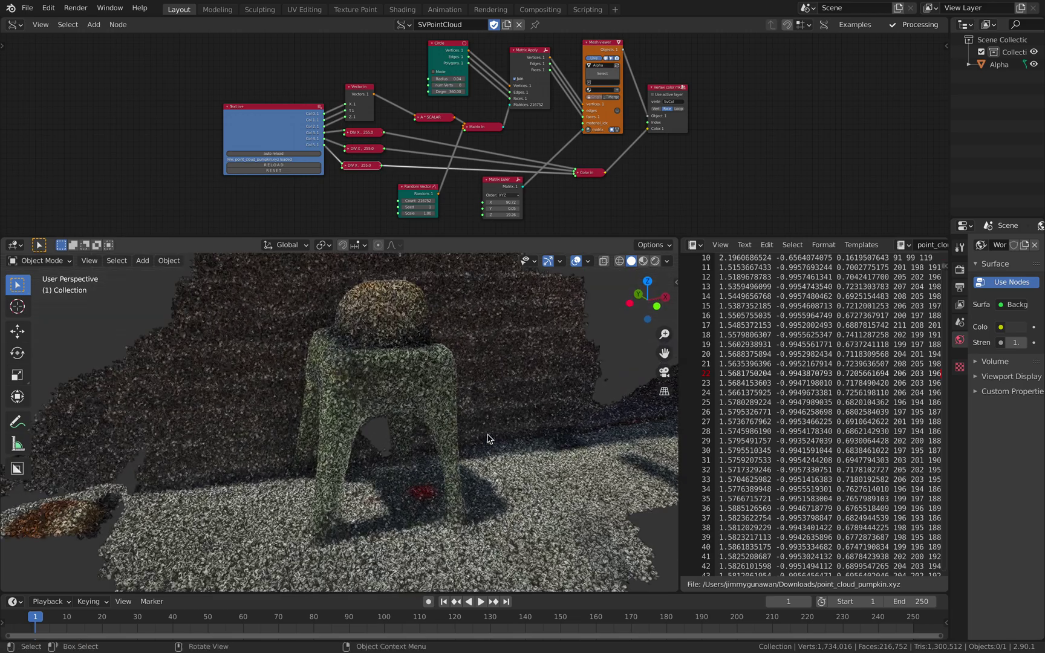
scroll(482, 423, up, 8)
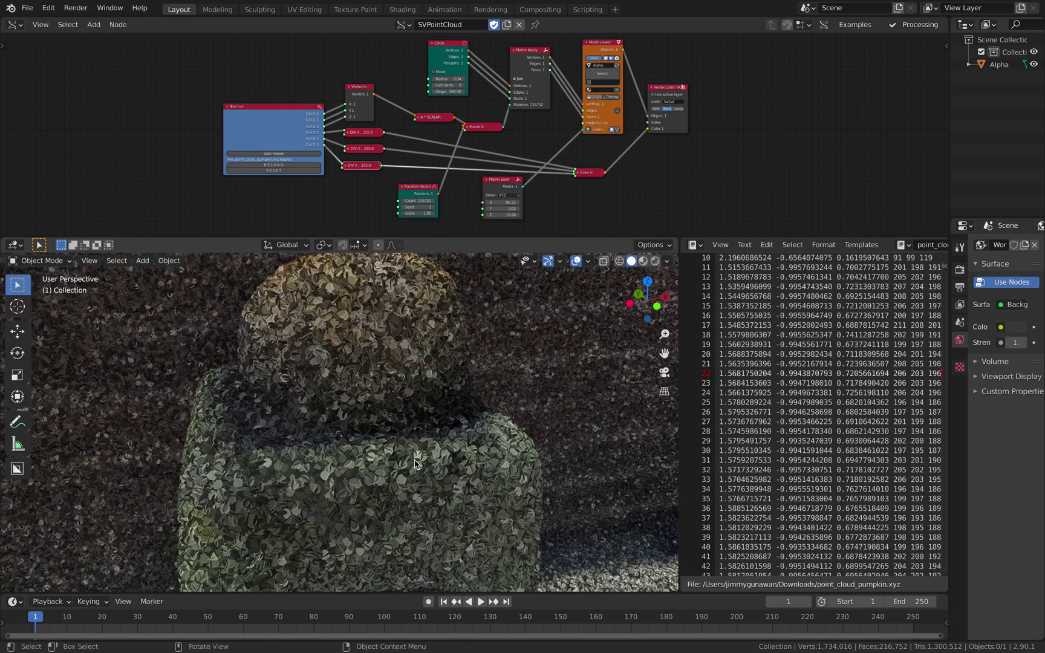
middle_drag(379, 404, 415, 446)
scroll(387, 422, down, 5)
scroll(416, 445, down, 2)
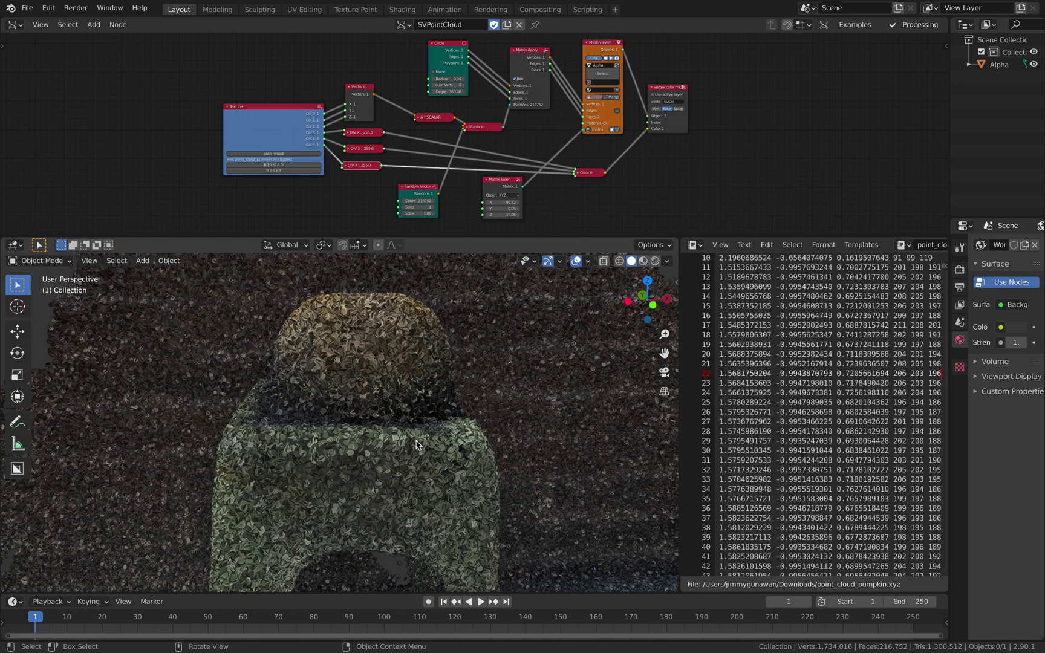
scroll(416, 445, down, 5)
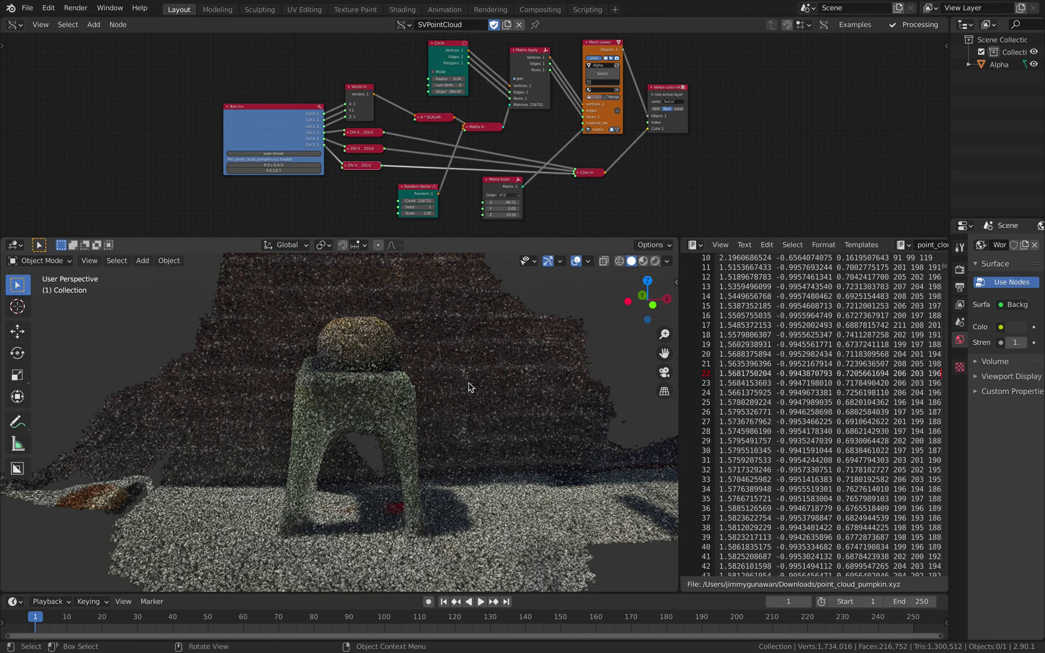
scroll(470, 387, down, 2)
Enlarge the Text Editor in width and height to show complete lines of the point data.
scroll(677, 149, down, 3)
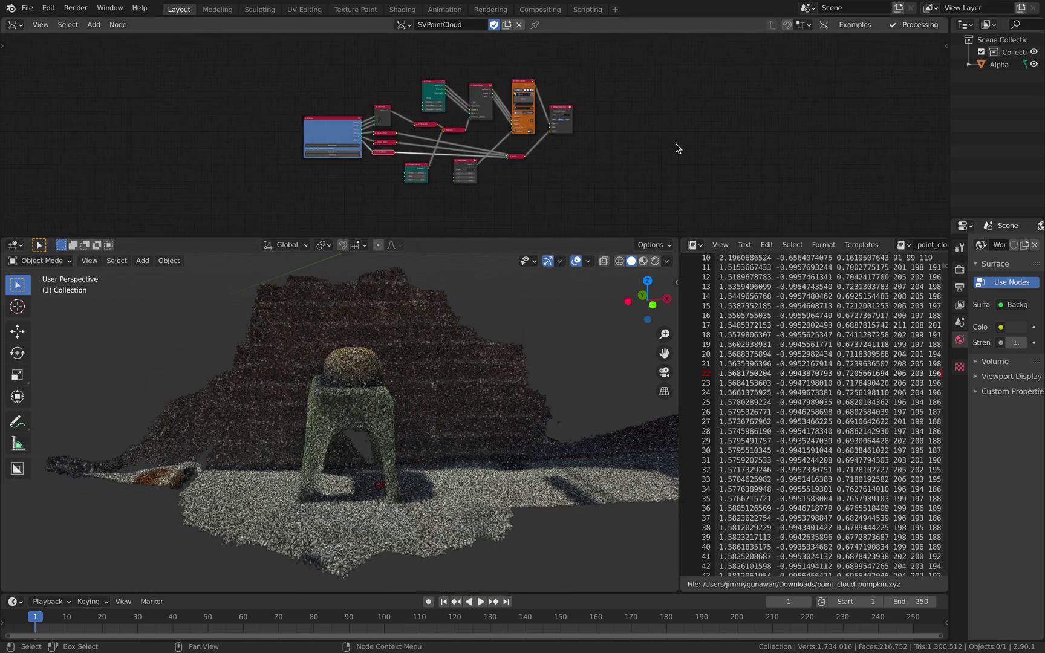
scroll(483, 133, up, 1)
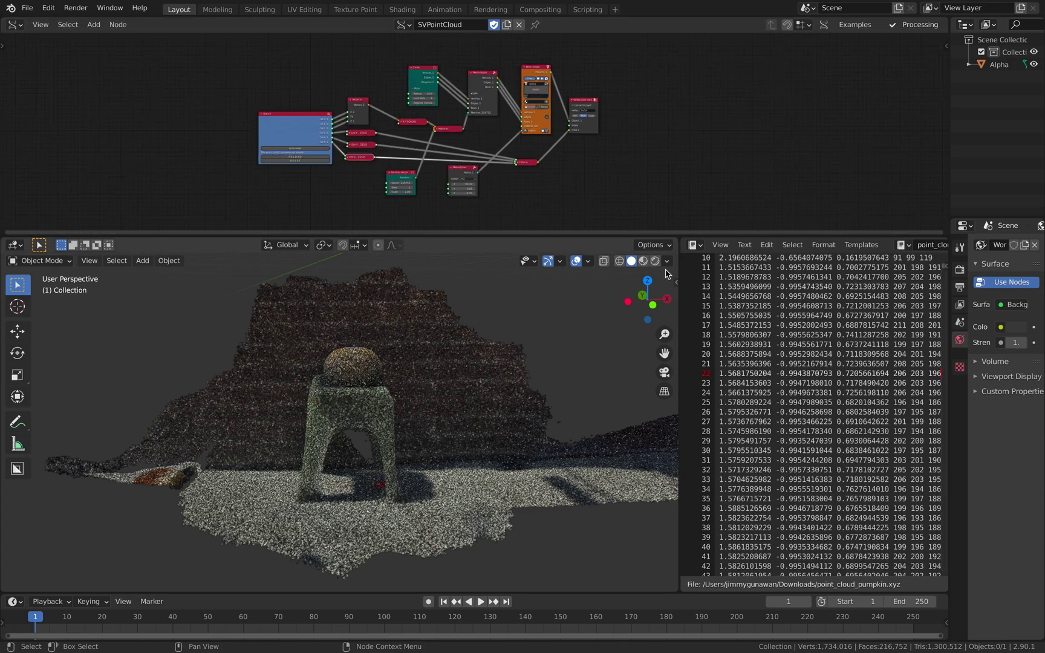
drag(680, 251, 525, 251)
drag(637, 235, 638, 174)
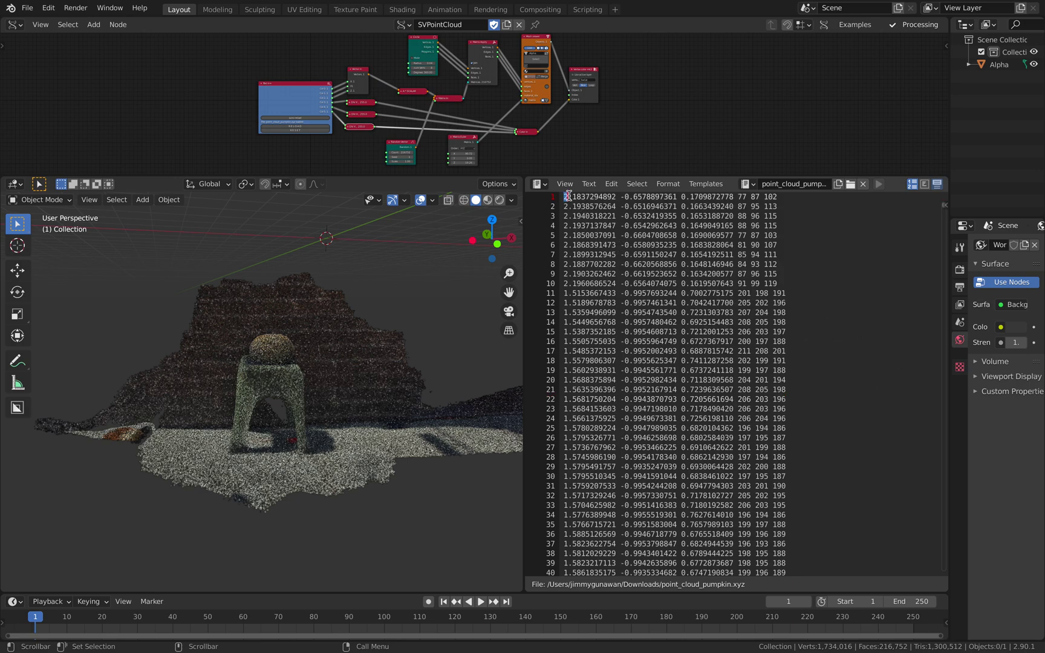
Highlight the coordinate values on the first line of point_cloud_pumpkin.xyz and inspect the colour values that follow.
drag(569, 197, 630, 198)
drag(647, 198, 661, 199)
mouse_move(575, 197)
mouse_down()
mouse_move(722, 196)
mouse_move(591, 188)
mouse_up()
drag(740, 197, 601, 201)
click(788, 198)
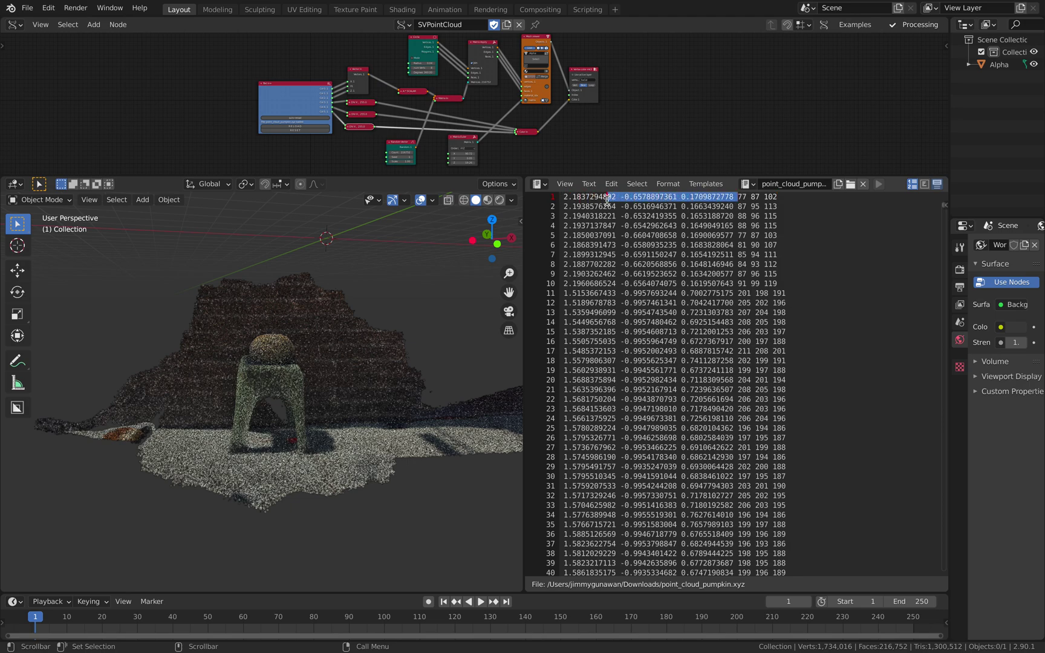
Switch to Finder, open point_cloud_pumpkin.xyz from Downloads in ccViewer, and reposition and enlarge the viewer window.
key(ctrl+Left)
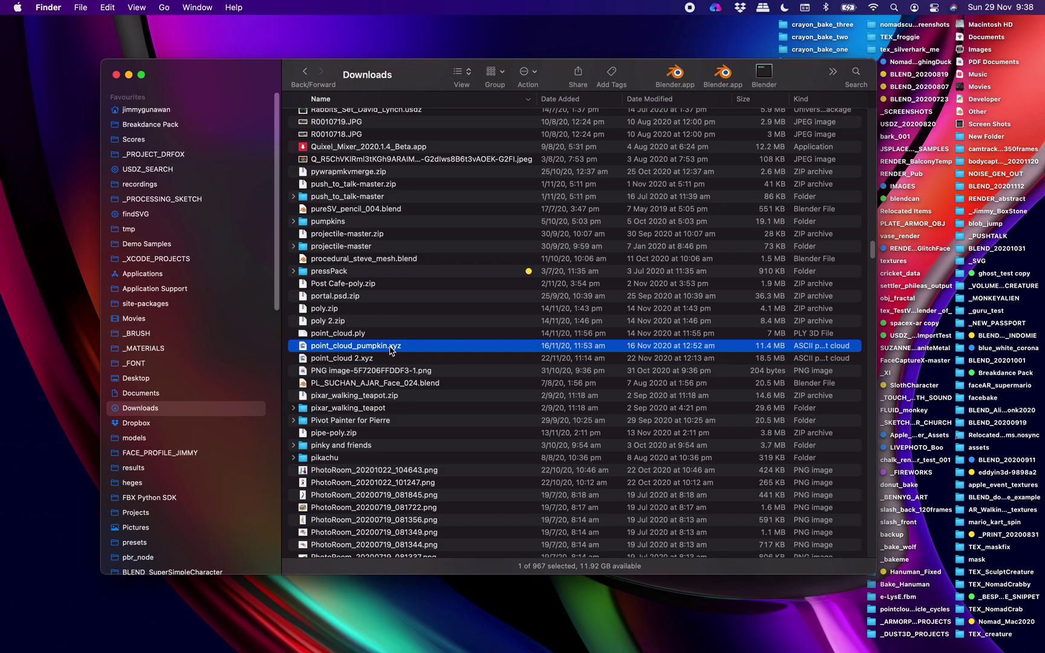
double_click(736, 350)
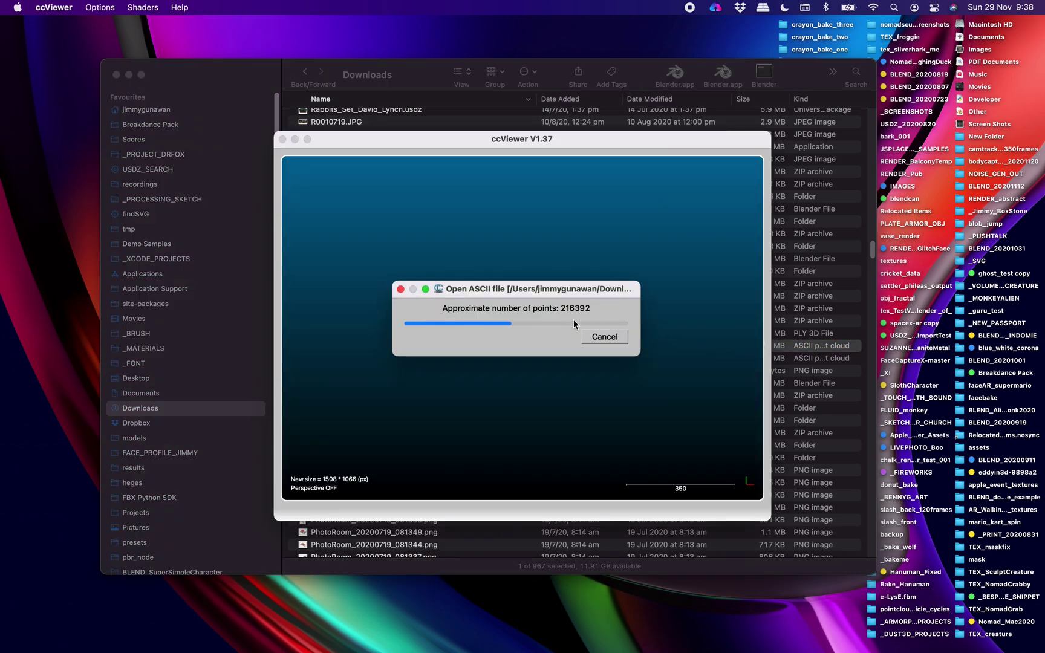
drag(443, 144, 327, 63)
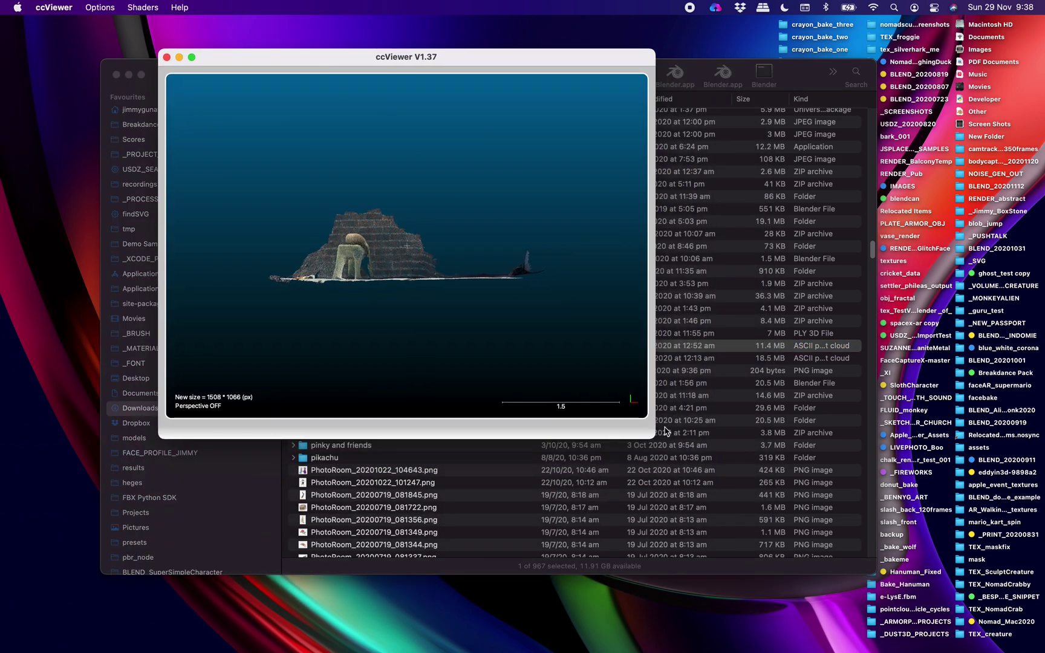
drag(655, 438, 802, 575)
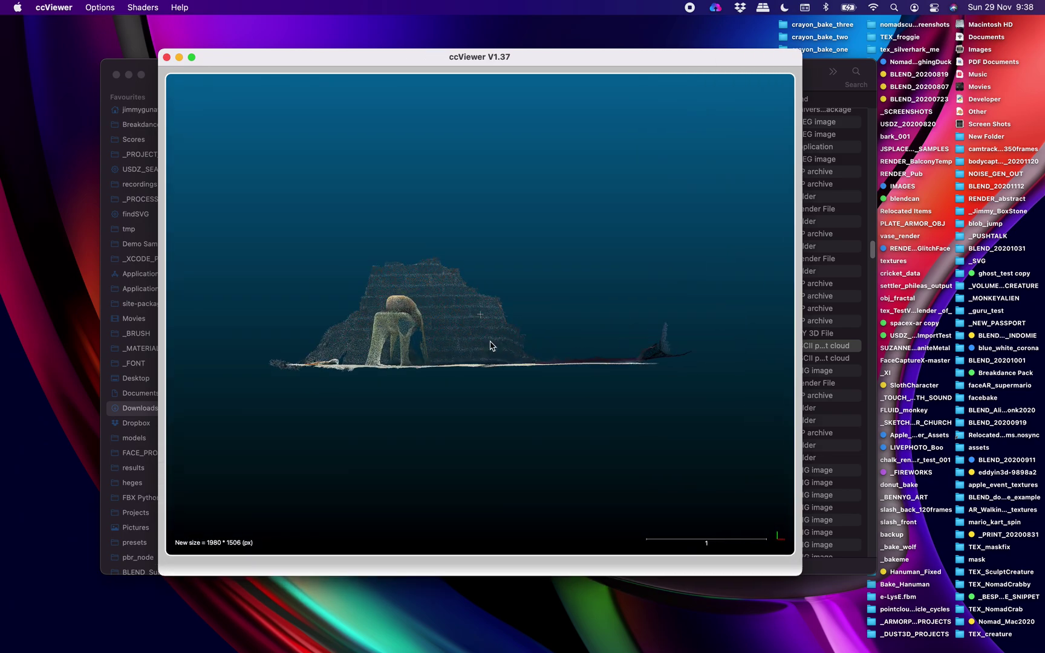
Examine the pumpkin point cloud from a tilted angle in ccViewer and close the viewer.
scroll(490, 346, up, 3)
drag(490, 346, 289, 201)
scroll(387, 345, down, 3)
scroll(433, 334, down, 3)
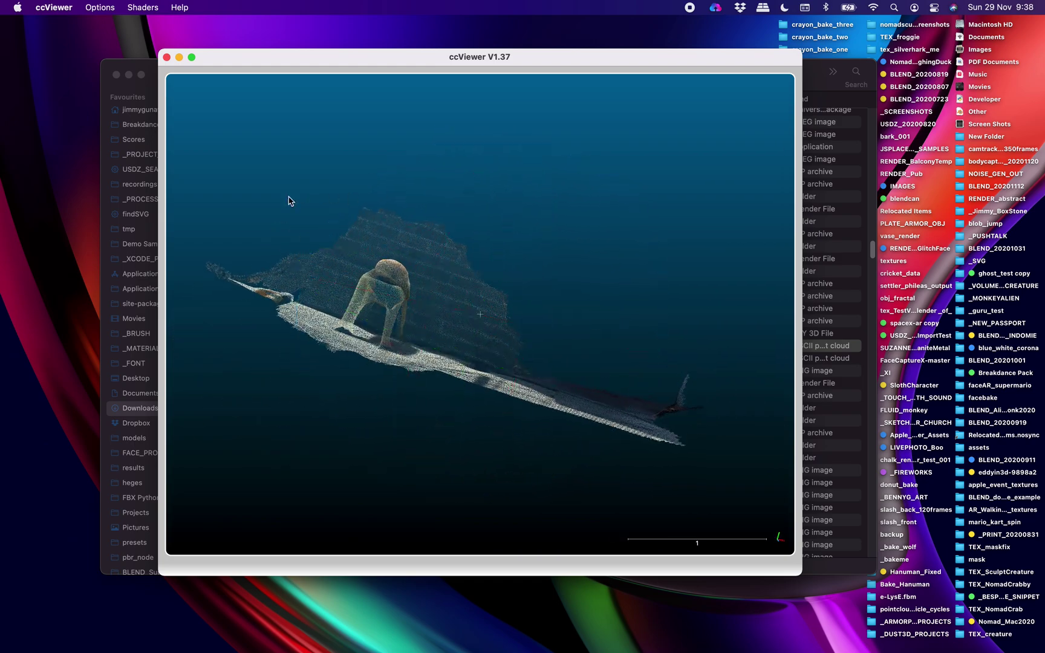
click(167, 58)
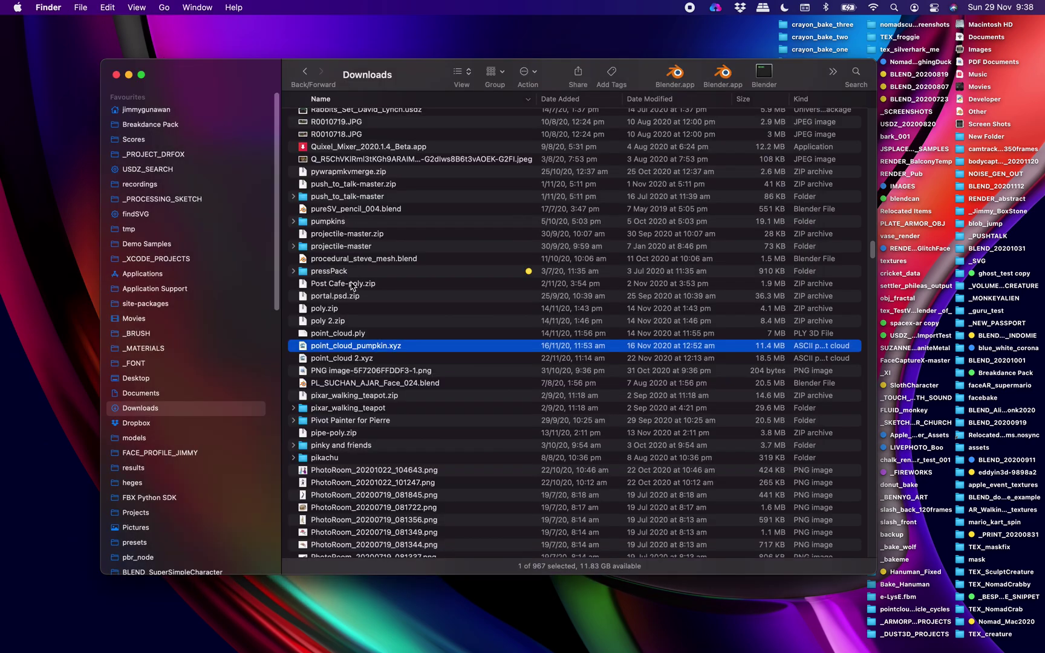
Open point_cloud 2.xyz in ccViewer, examine the scanned figure and close the viewer.
double_click(378, 360)
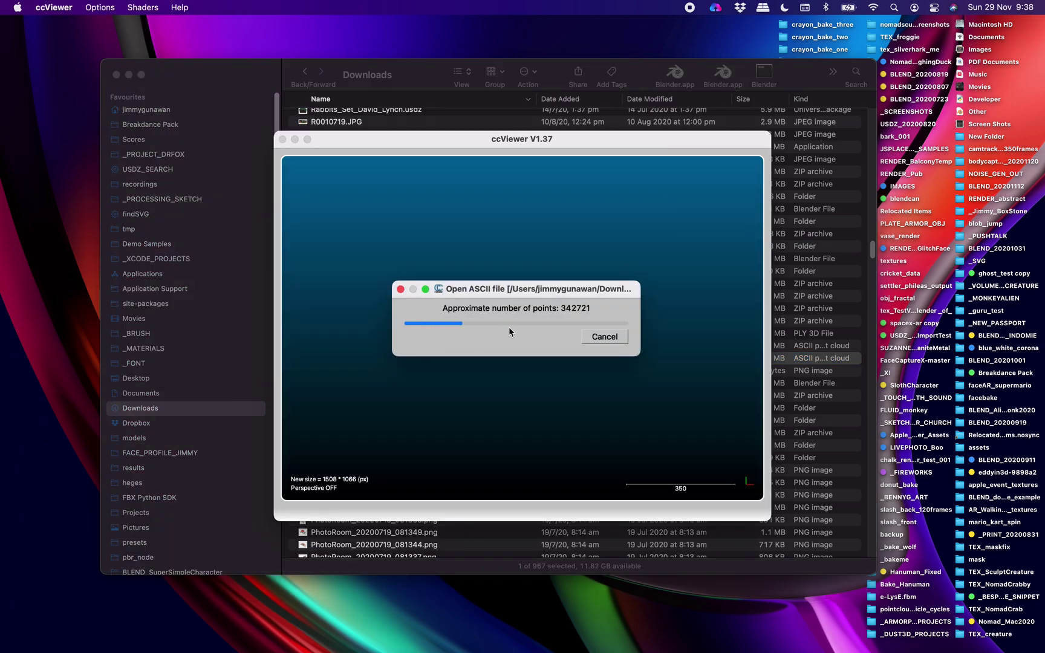
drag(573, 322, 313, 146)
scroll(577, 310, up, 4)
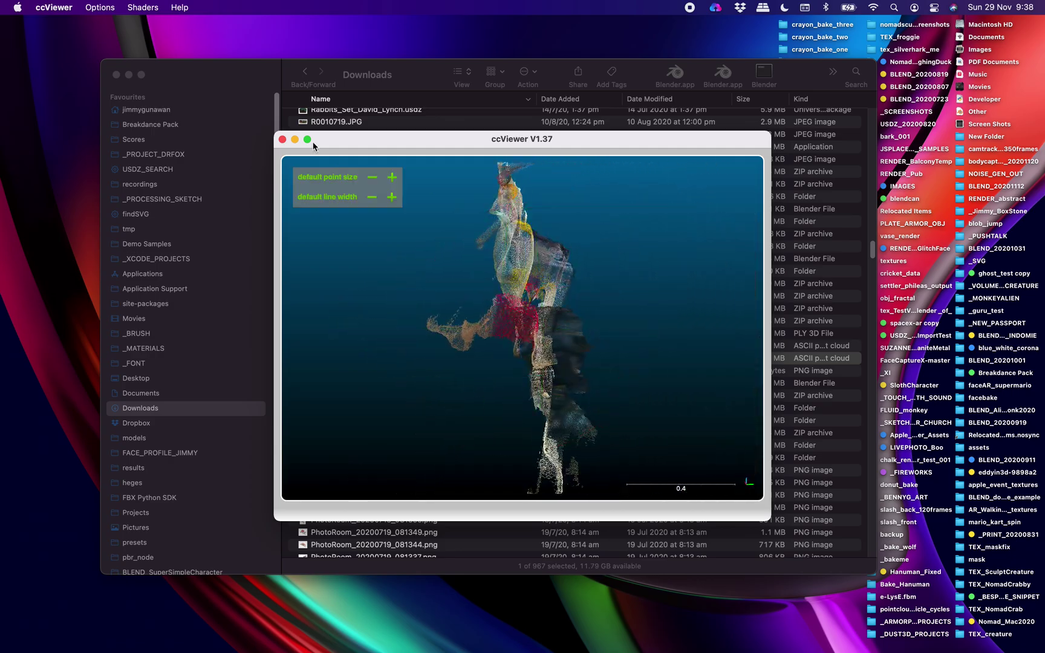
click(282, 140)
Switch back to Blender, review further lines of the point data and enlarge the node editor area.
key(super+Tab)
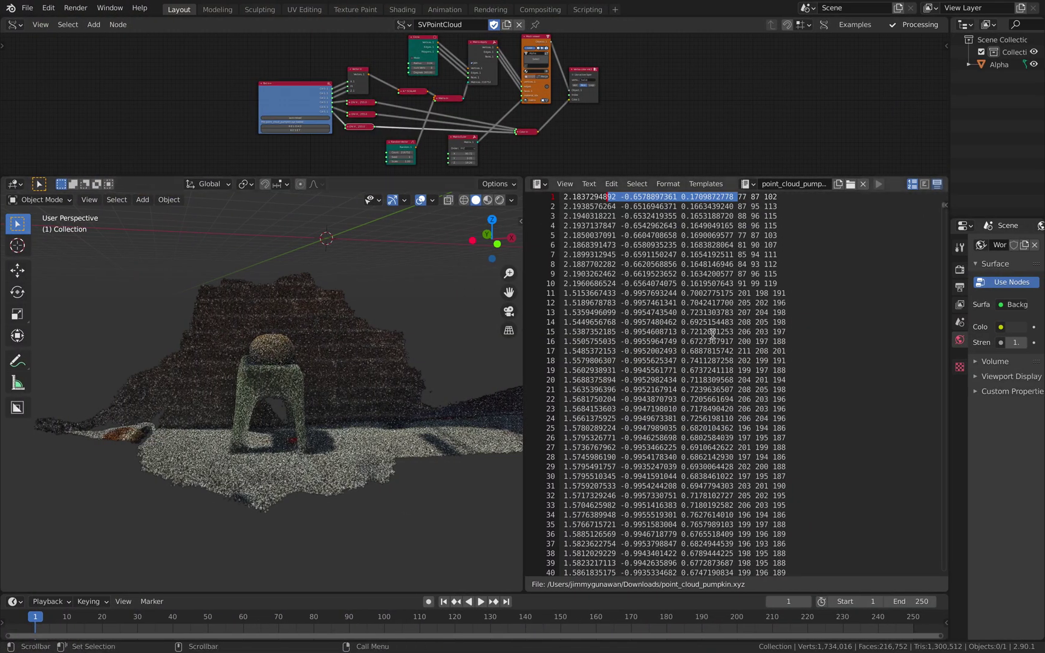
scroll(786, 339, down, 17)
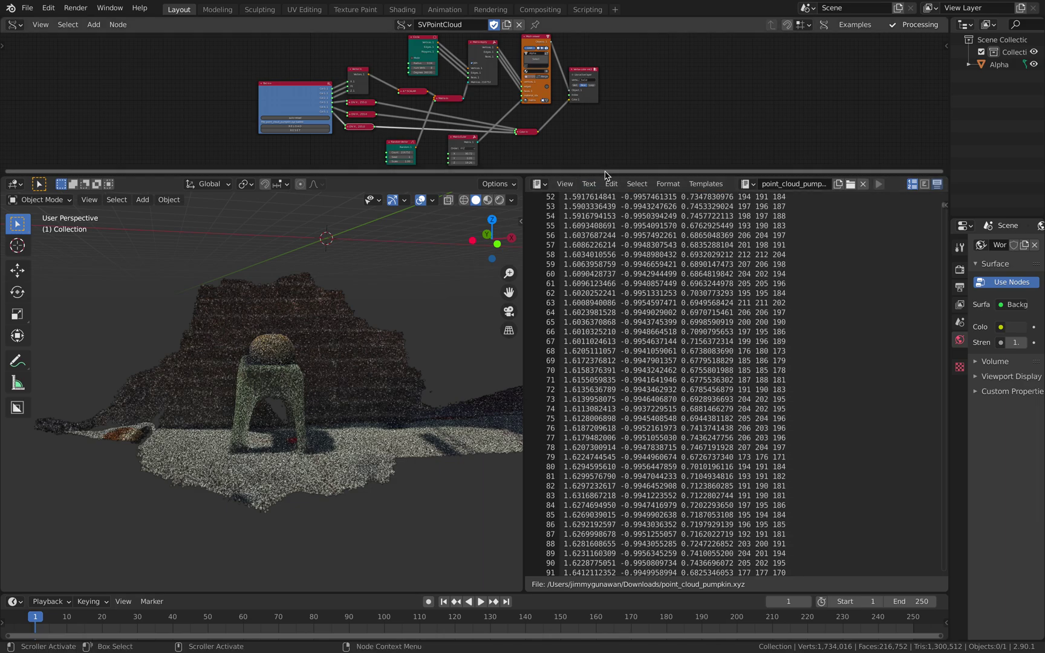
drag(609, 176, 608, 350)
scroll(566, 272, up, 2)
scroll(566, 272, up, 3)
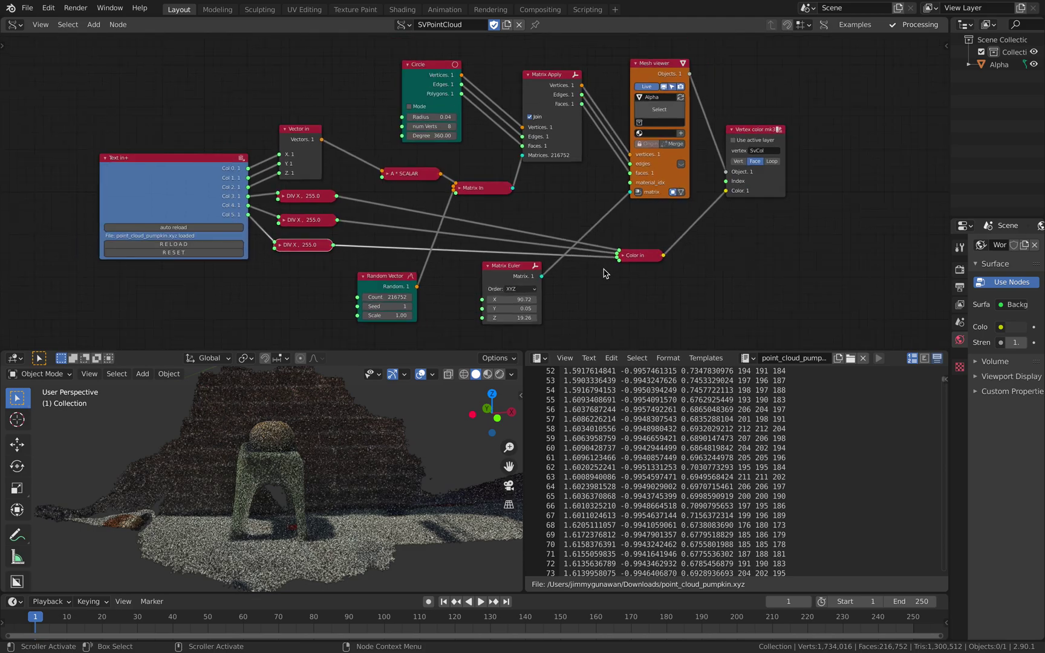
scroll(448, 206, up, 1)
Move the Text in+ node up and further away from the Vector in and DIV X nodes.
drag(182, 161, 167, 145)
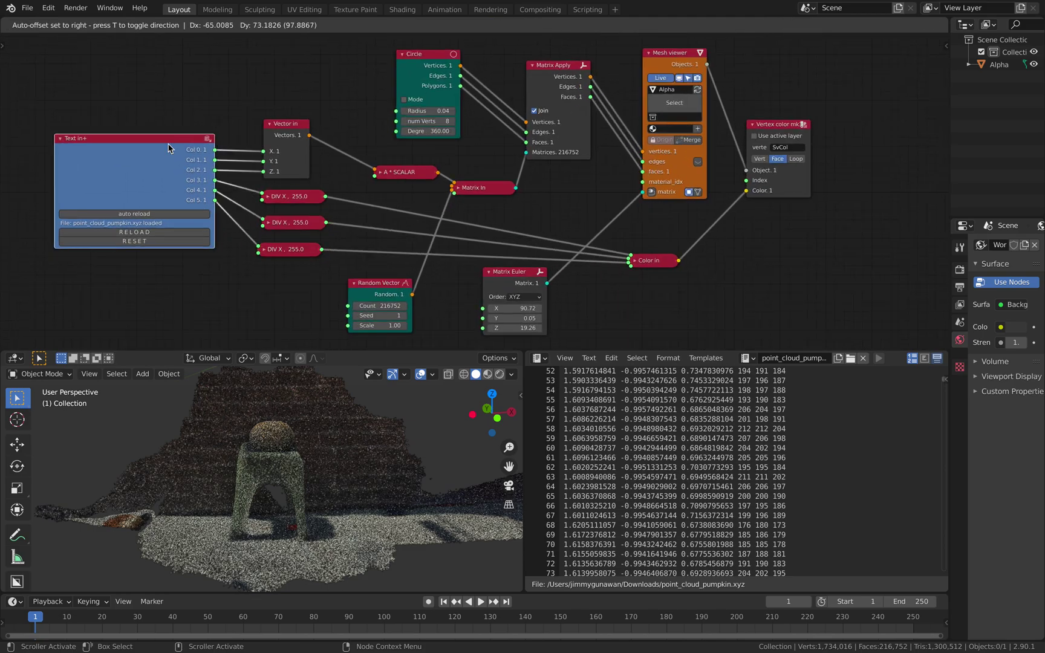
scroll(169, 144, up, 2)
middle_drag(237, 144, 268, 146)
drag(192, 143, 183, 138)
middle_drag(183, 137, 254, 120)
scroll(195, 107, up, 2)
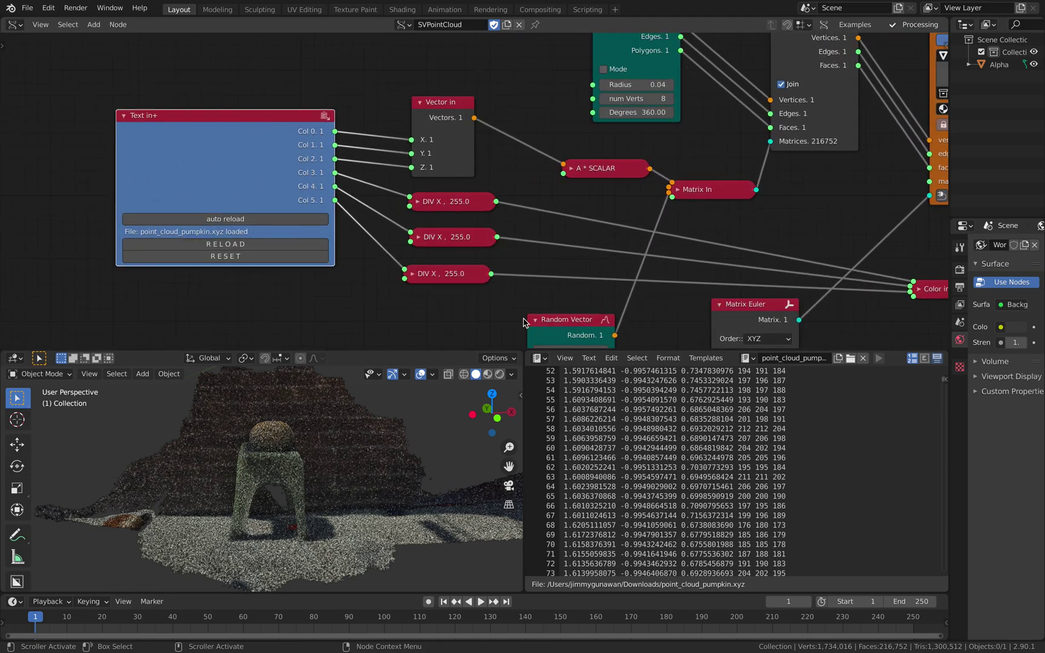
mouse_move(205, 133)
mouse_down()
mouse_move(170, 115)
mouse_move(183, 131)
mouse_move(200, 121)
mouse_up()
scroll(267, 156, up, 2)
middle_drag(277, 151, 355, 155)
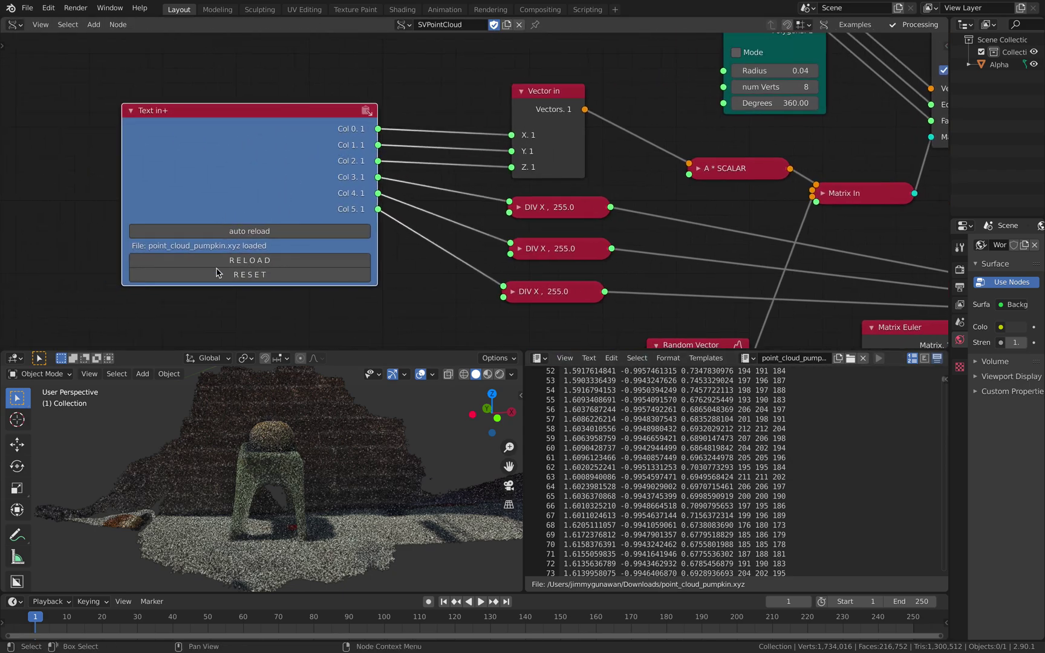
middle_drag(291, 201, 188, 214)
drag(198, 151, 180, 146)
Move the Vector in, A * SCALAR and Matrix In nodes closer to the Text in+ node.
drag(440, 117, 335, 84)
middle_drag(324, 106, 247, 128)
scroll(508, 211, down, 2)
middle_drag(546, 219, 455, 212)
drag(454, 198, 394, 178)
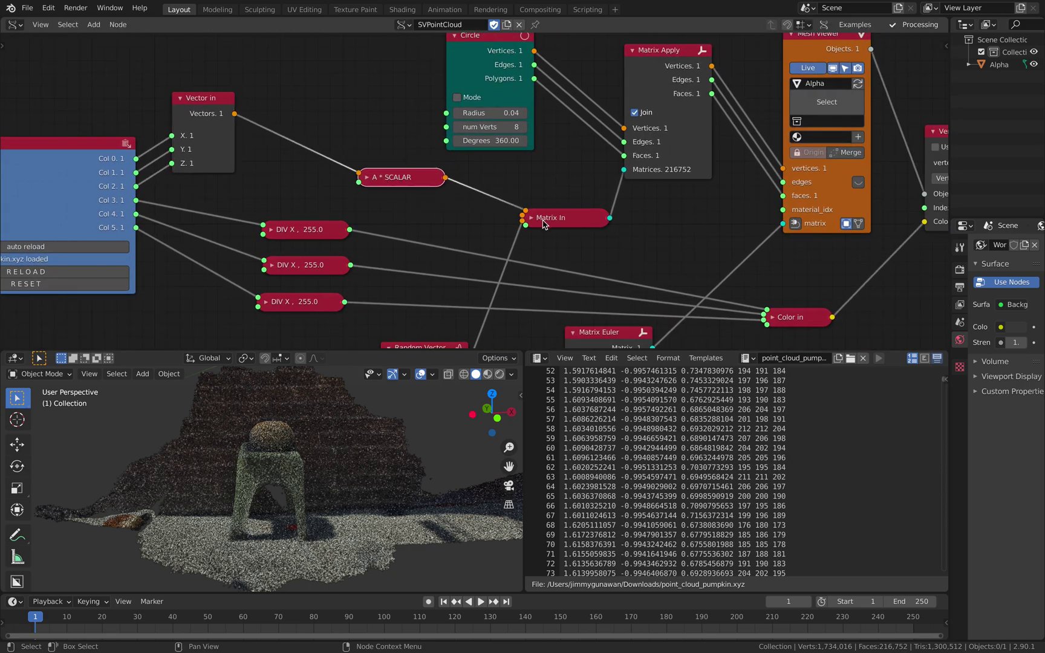
middle_drag(374, 150, 355, 170)
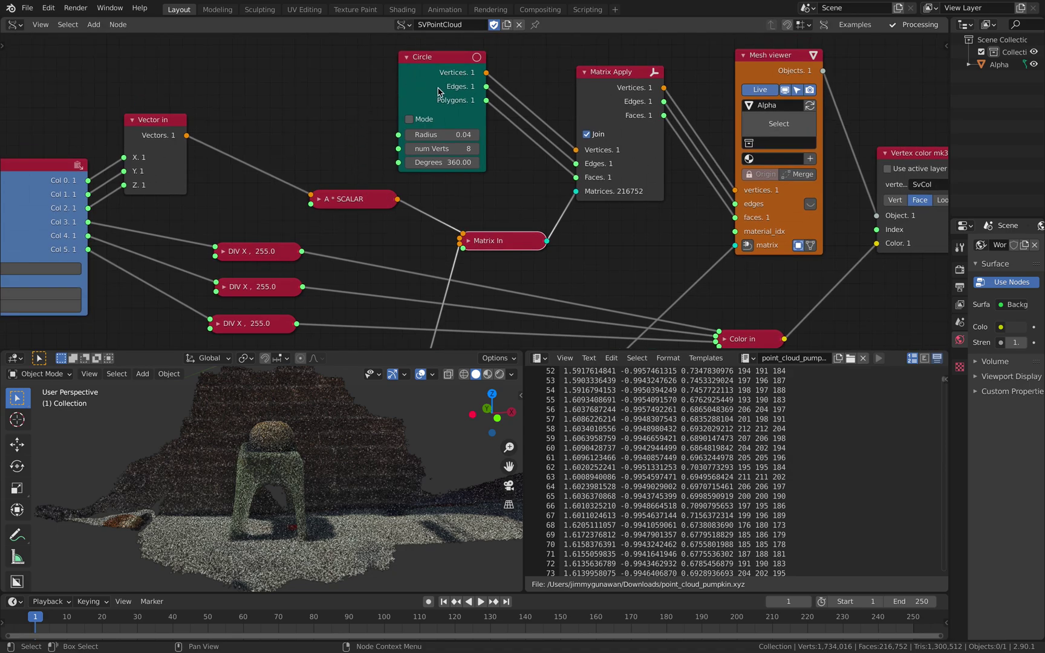
Move the Circle node closer to the Matrix Apply node and shift Matrix Apply slightly.
drag(438, 91, 472, 92)
middle_drag(509, 92, 442, 131)
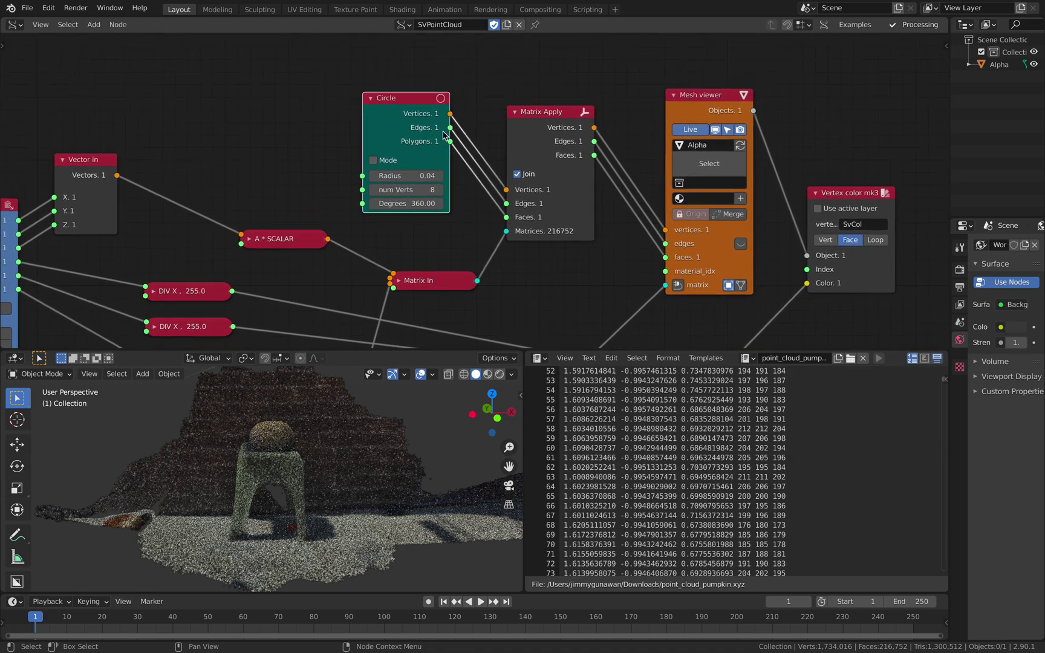
drag(531, 123, 538, 121)
scroll(577, 133, up, 2)
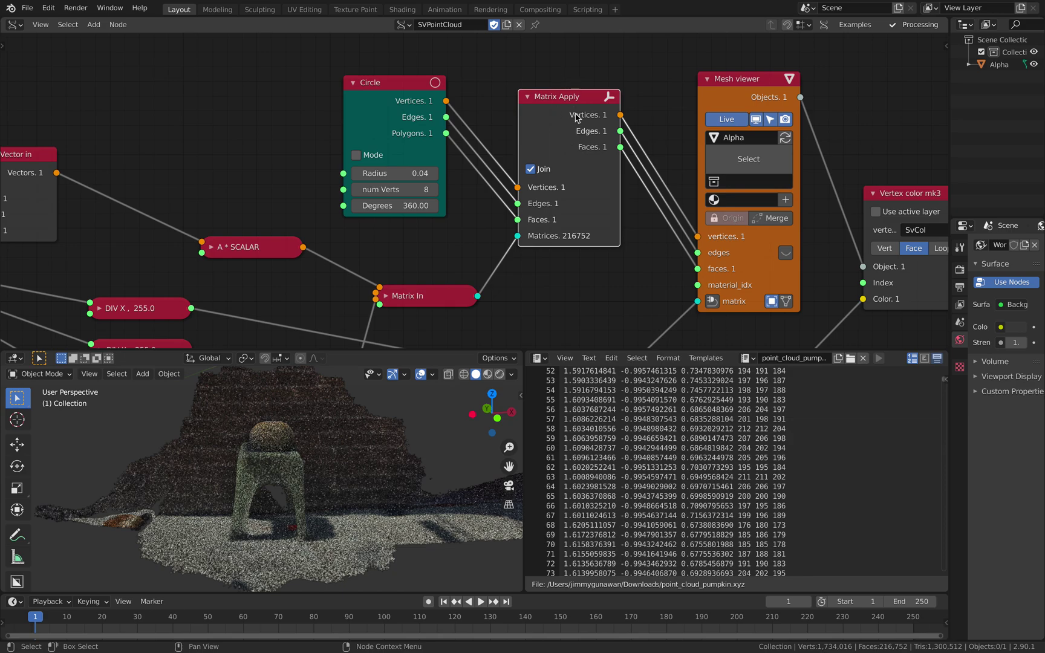
Move the Circle node slightly closer to Matrix Apply, set its number of vertices to 3 and check the point cloud up close.
drag(415, 108, 431, 108)
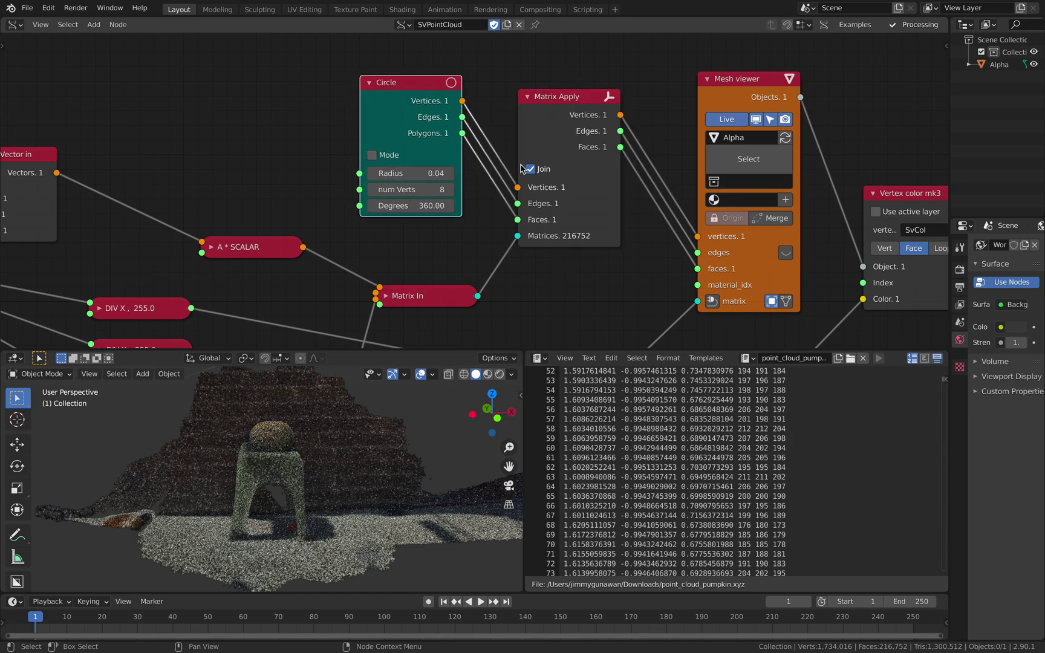
click(439, 190)
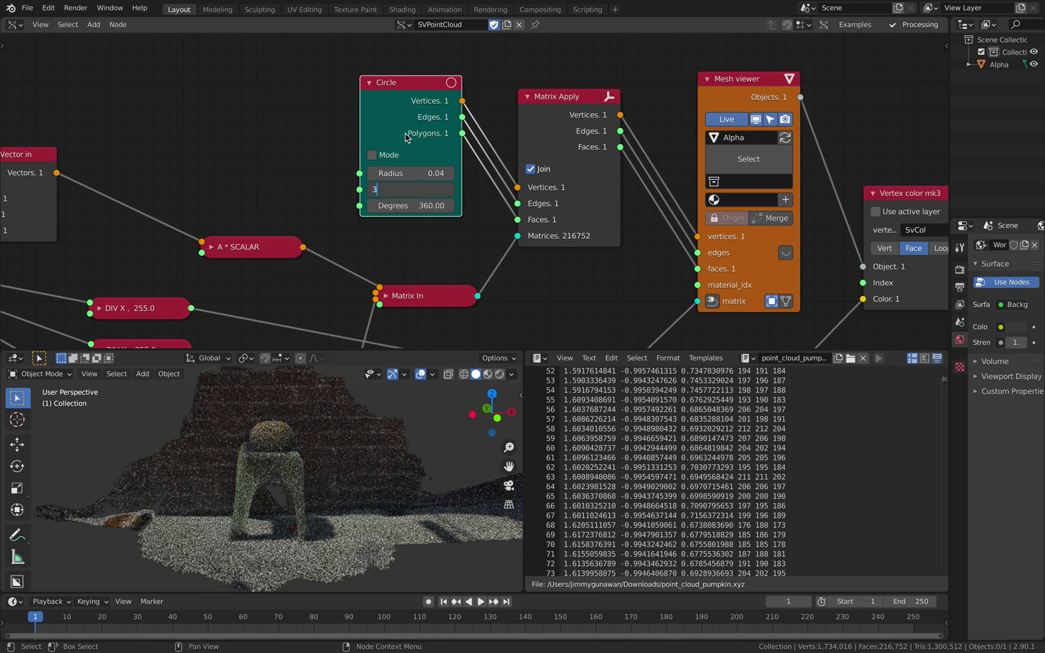
text(3)
key(Return)
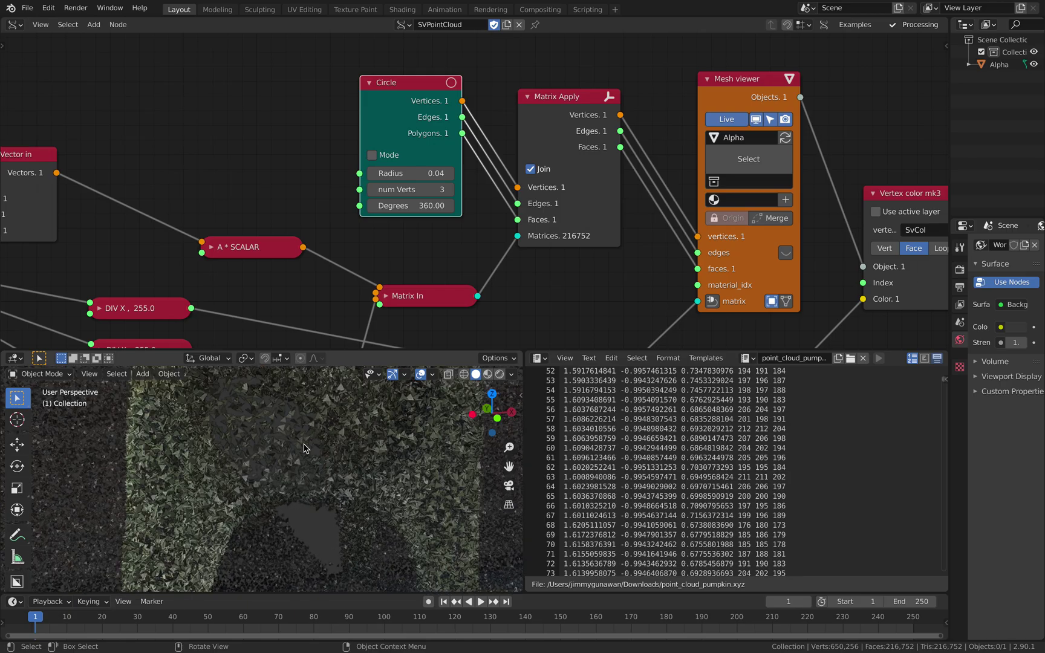
scroll(357, 548, down, 10)
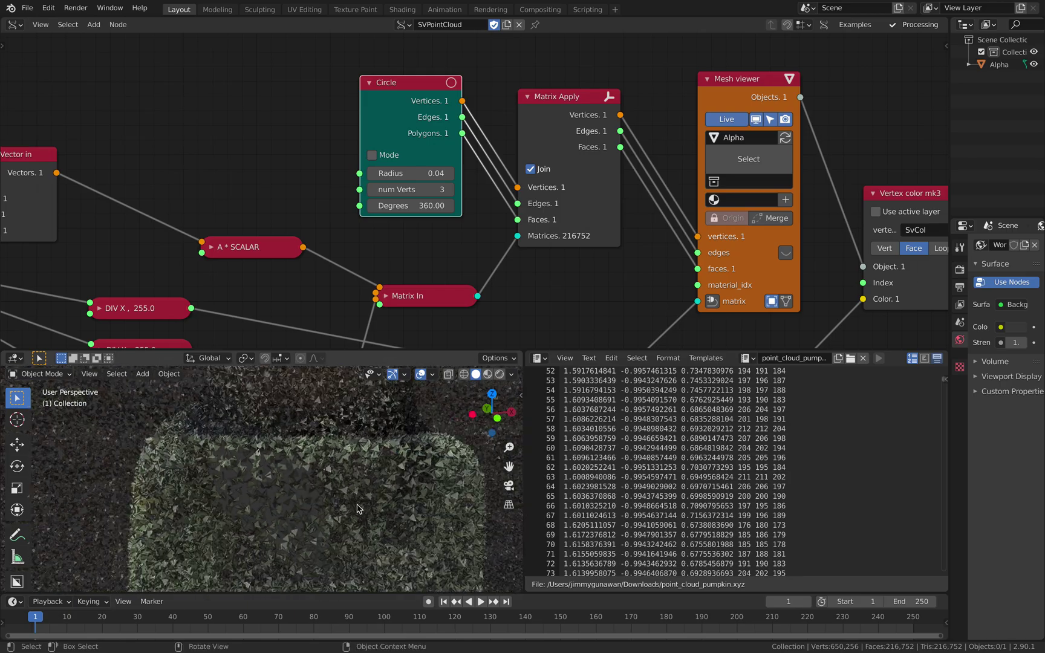
middle_drag(341, 505, 297, 444)
scroll(402, 240, down, 3)
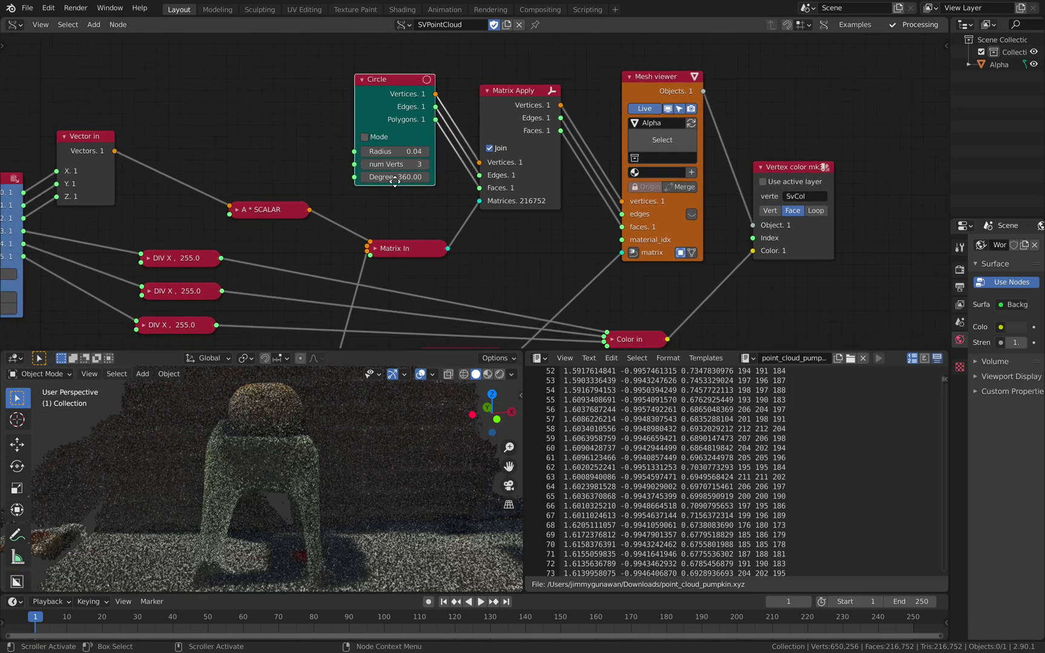
Move the Mesh viewer node slightly up and further away from the Matrix Apply node.
middle_drag(506, 107, 351, 155)
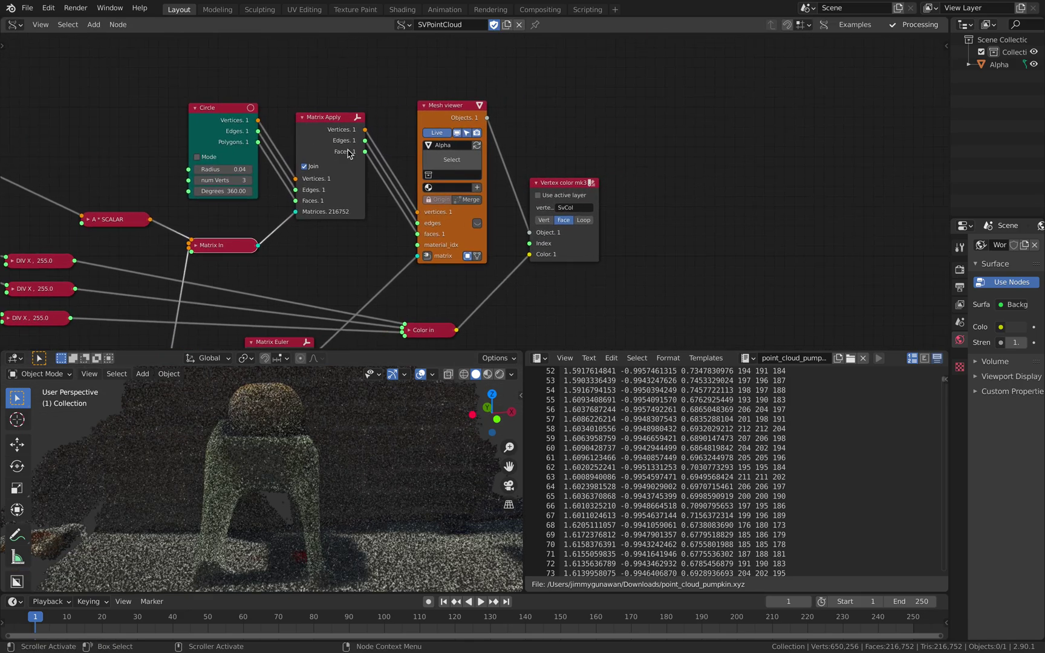
scroll(418, 122, up, 3)
drag(418, 92, 433, 87)
scroll(451, 181, down, 2)
middle_drag(437, 218, 508, 105)
middle_drag(487, 181, 522, 171)
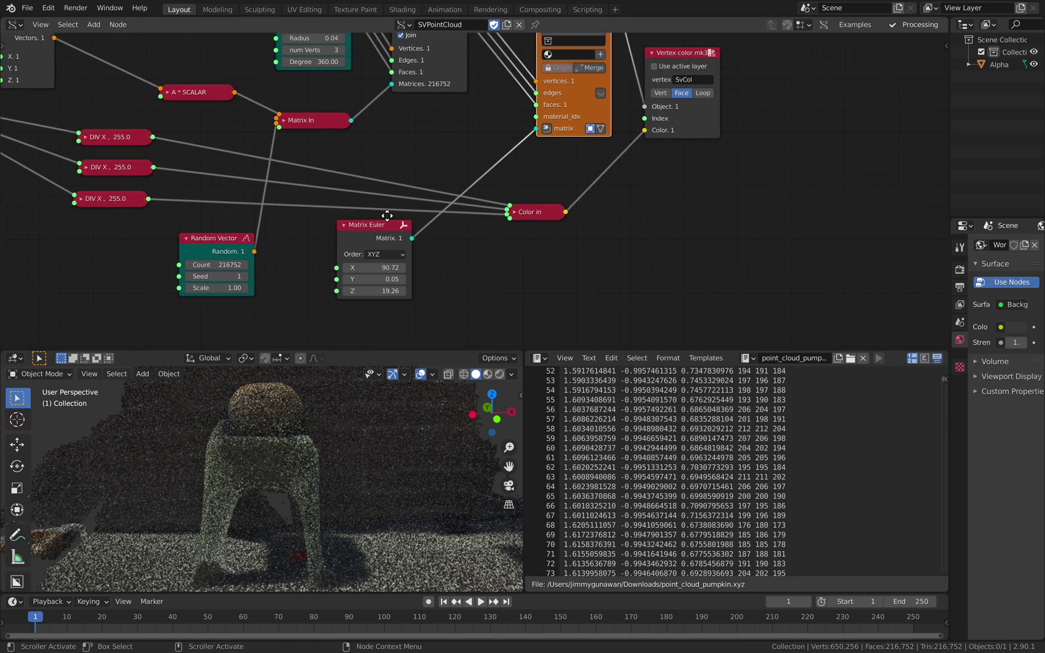
Highlight the colour values 193 190 183 on line 55 of the point data to relate them to the DIV X nodes.
middle_drag(356, 209, 441, 219)
scroll(199, 187, up, 2)
middle_drag(201, 150, 393, 200)
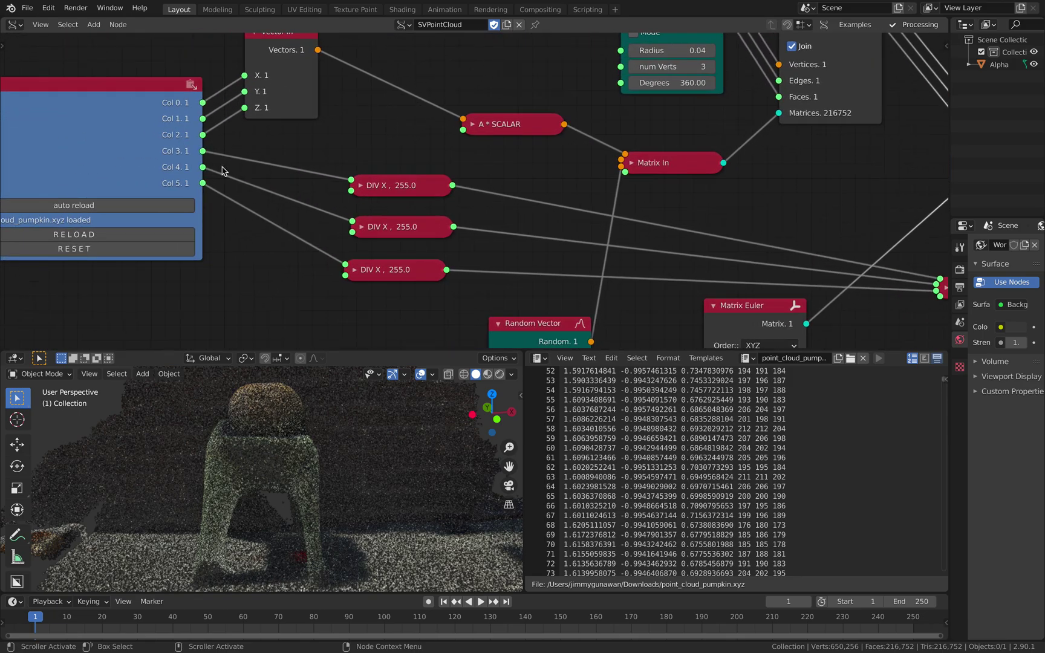
scroll(349, 208, up, 2)
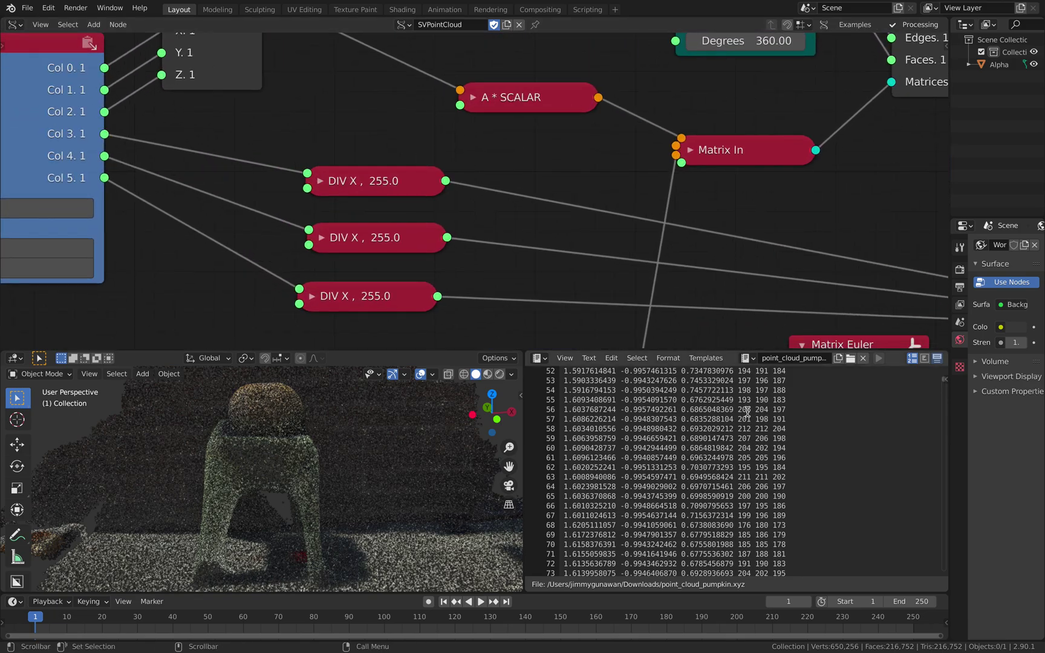
drag(739, 404, 764, 401)
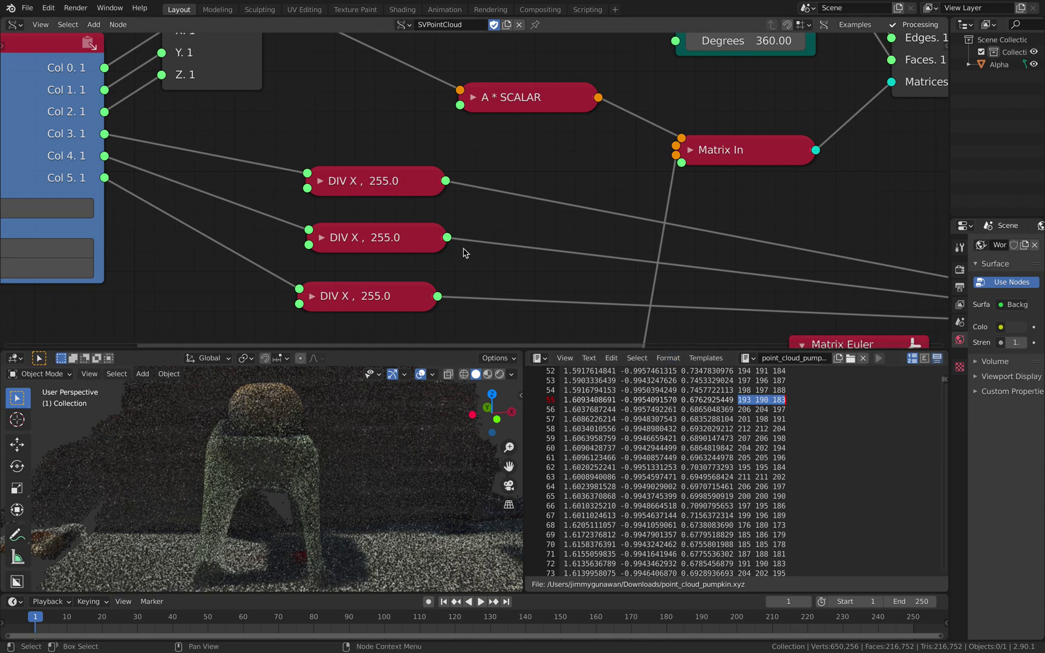
scroll(366, 140, down, 2)
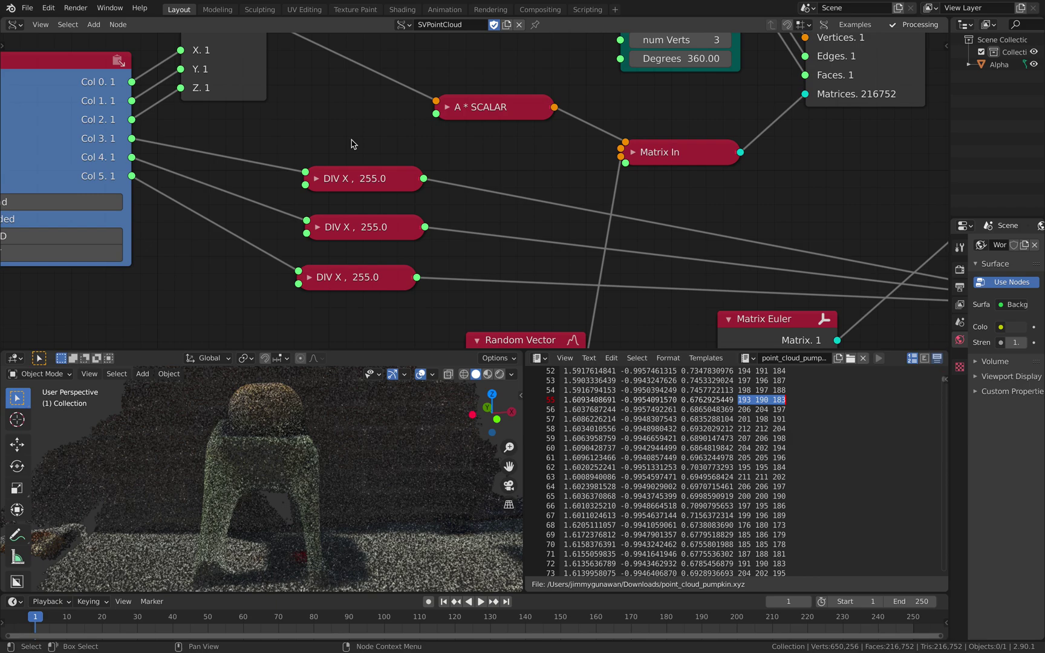
Move the uppermost DIV X node up and away from the other two, and nudge the Color in node.
scroll(355, 156, up, 2)
drag(329, 179, 318, 163)
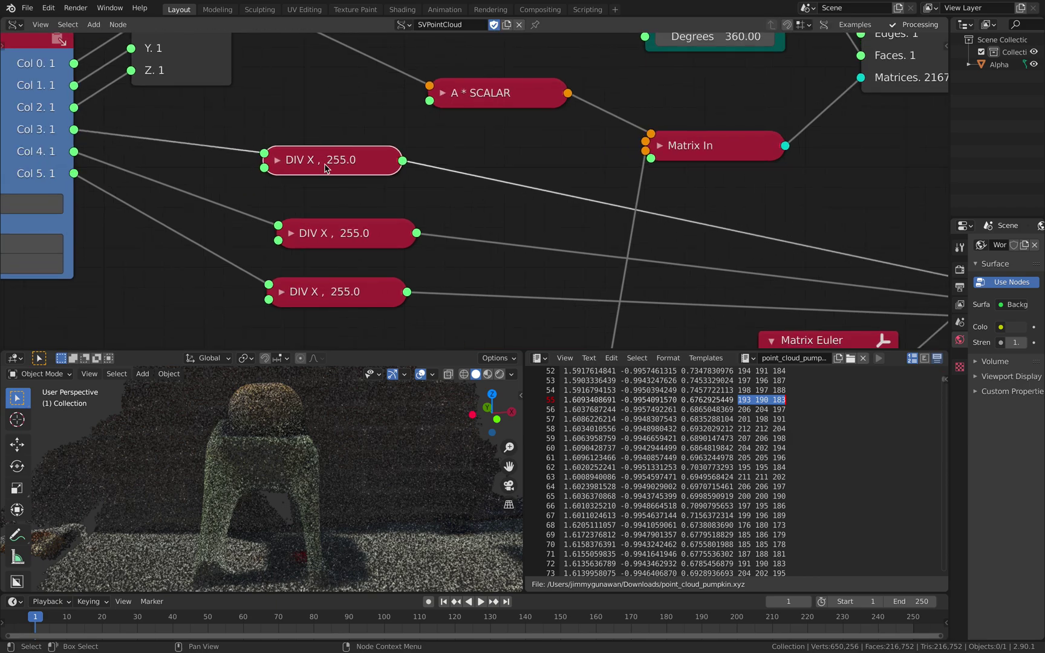
scroll(363, 172, down, 3)
middle_drag(417, 184, 310, 172)
scroll(310, 171, right, 5)
drag(659, 265, 658, 260)
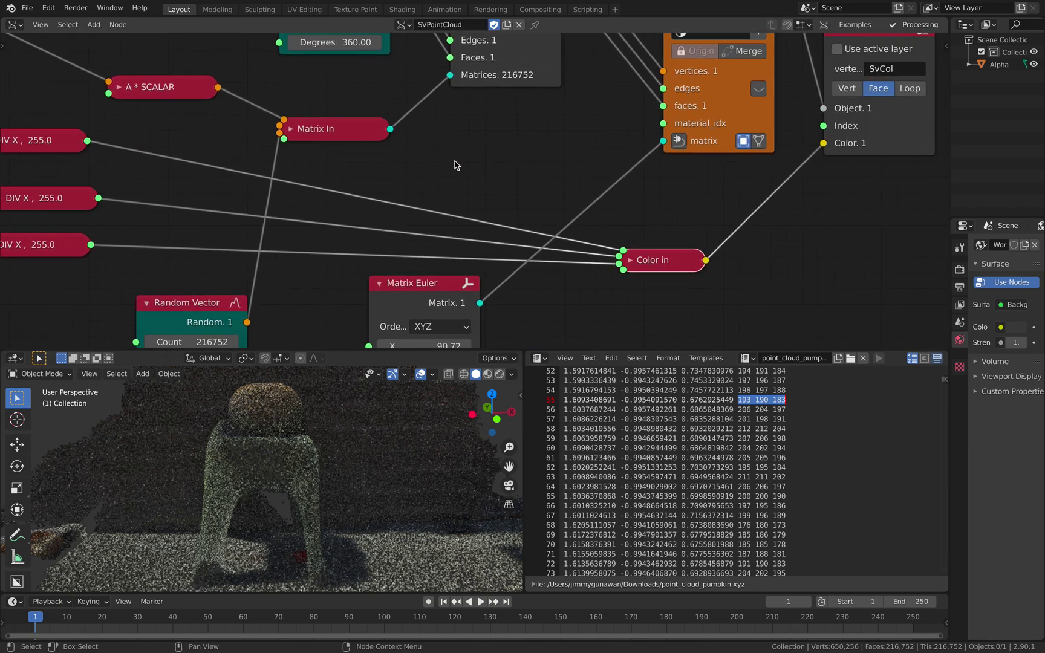
Move the Color in node up towards the Mesh viewer, expand it to show its RGB settings and collapse it again.
middle_drag(672, 255, 684, 229)
drag(673, 236, 689, 167)
click(727, 185)
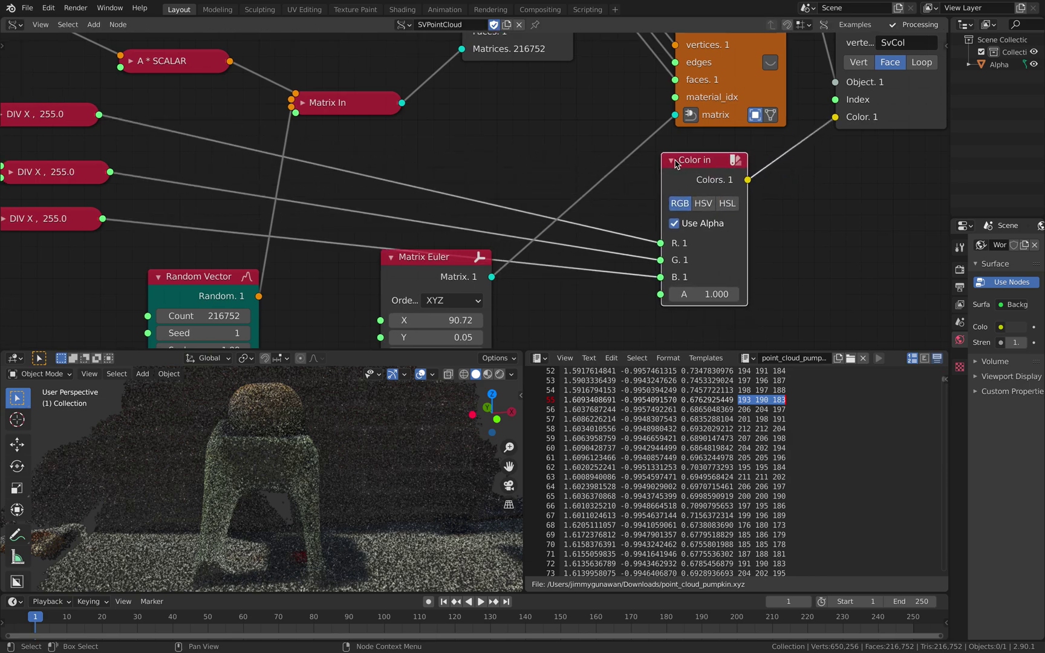
click(672, 160)
Move the Vertex color mk3 node up and away from the Mesh viewer, and raise the Mesh viewer slightly.
middle_drag(791, 143, 474, 309)
drag(603, 173, 634, 124)
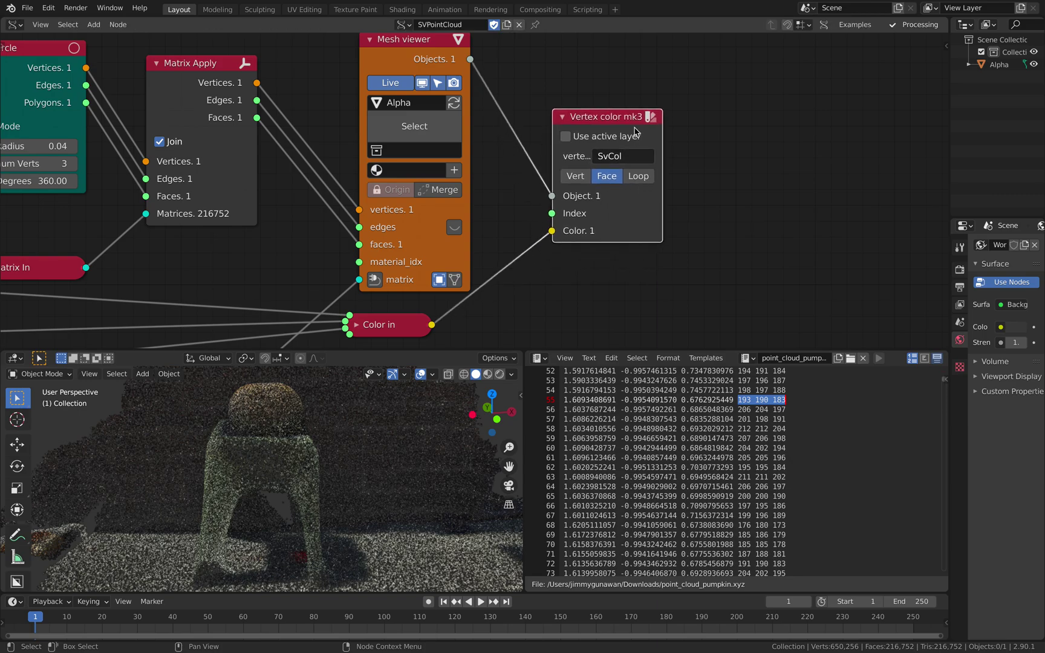
scroll(677, 204, up, 3)
scroll(677, 204, left, 3)
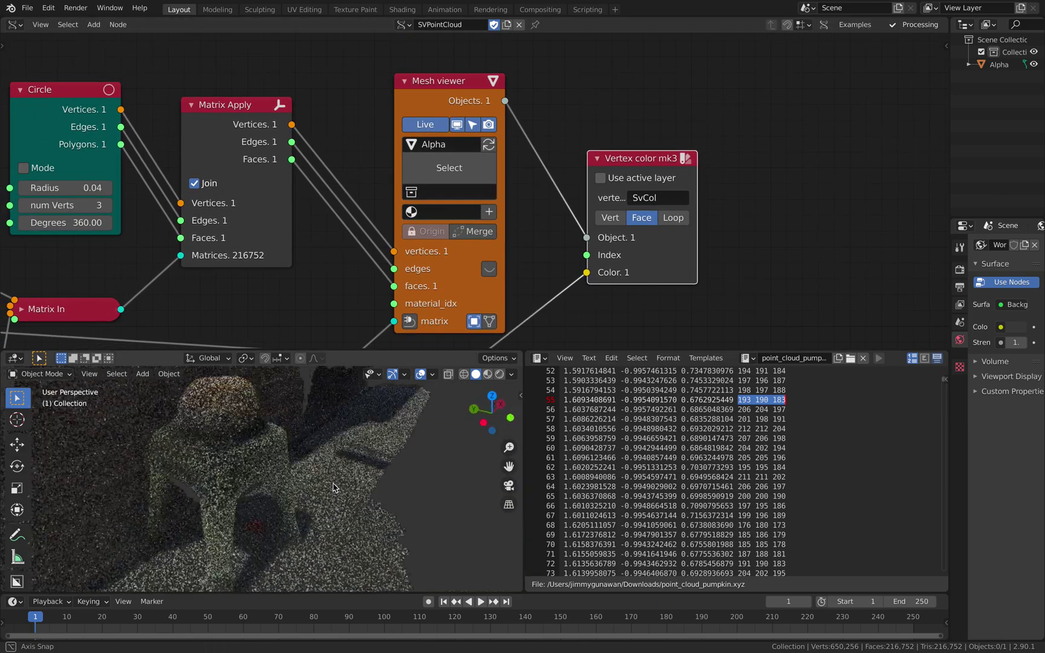
drag(488, 137, 482, 109)
scroll(482, 109, down, 6)
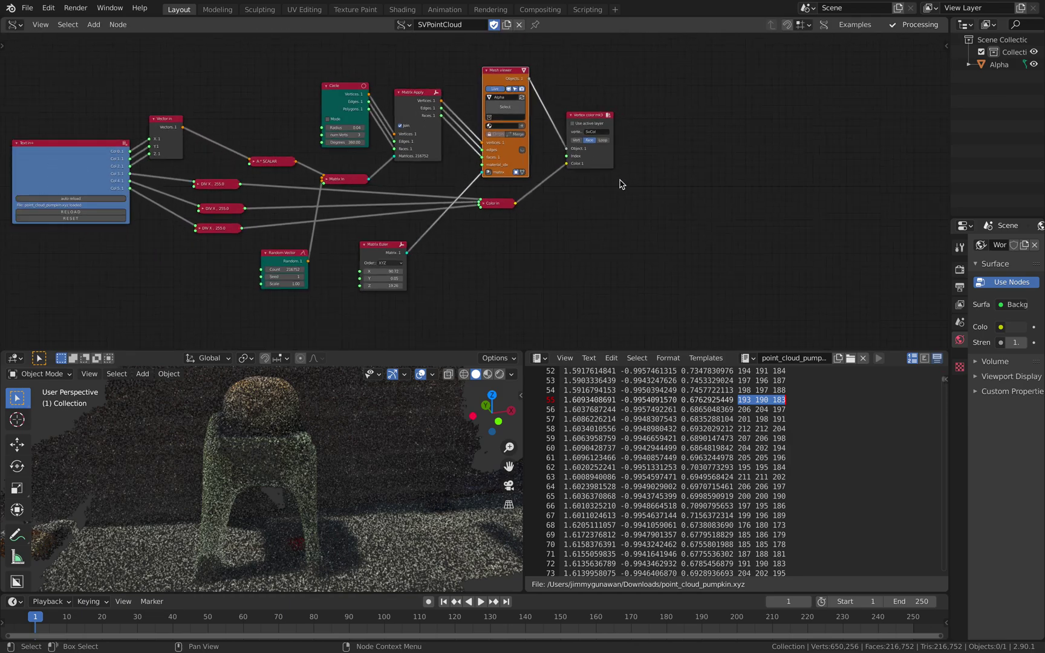
Select the Alpha point cloud object and switch the node area to the Shader Editor to show all of Material.001.
click(200, 397)
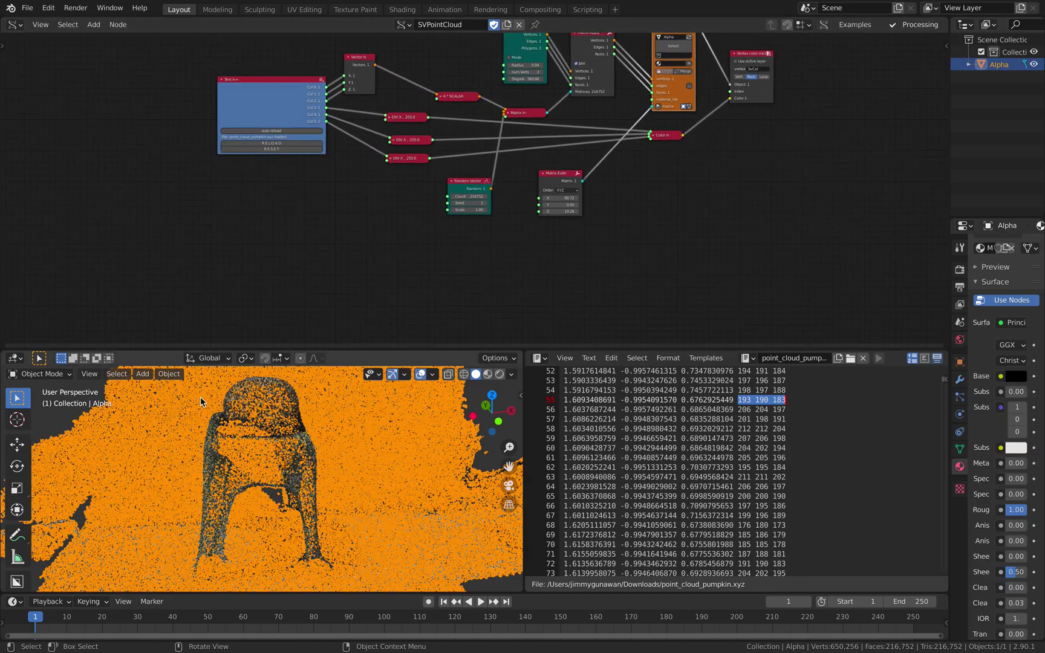
click(15, 24)
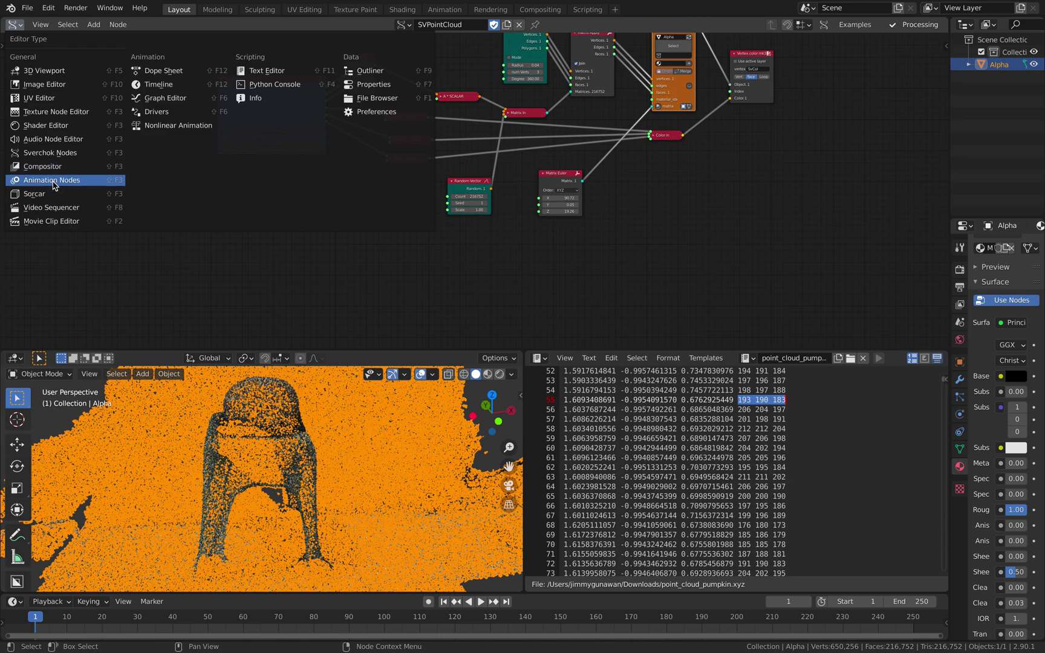
click(58, 126)
key(Home)
scroll(298, 209, up, 2)
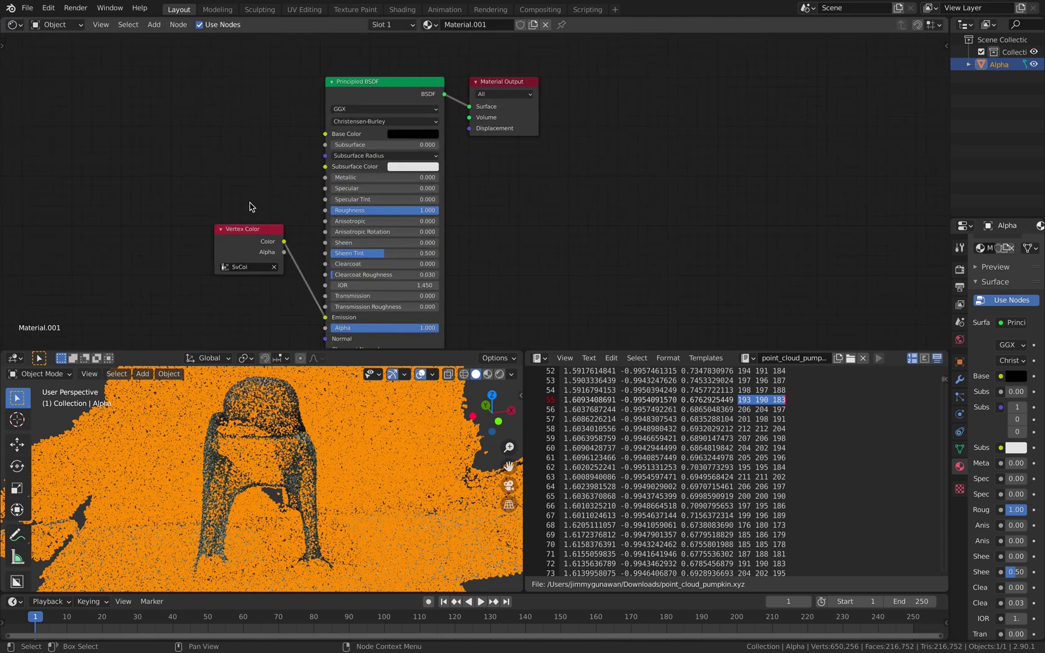
Move the Vertex Color node up, make the shader editor area shorter and deselect the point cloud.
drag(251, 235, 243, 202)
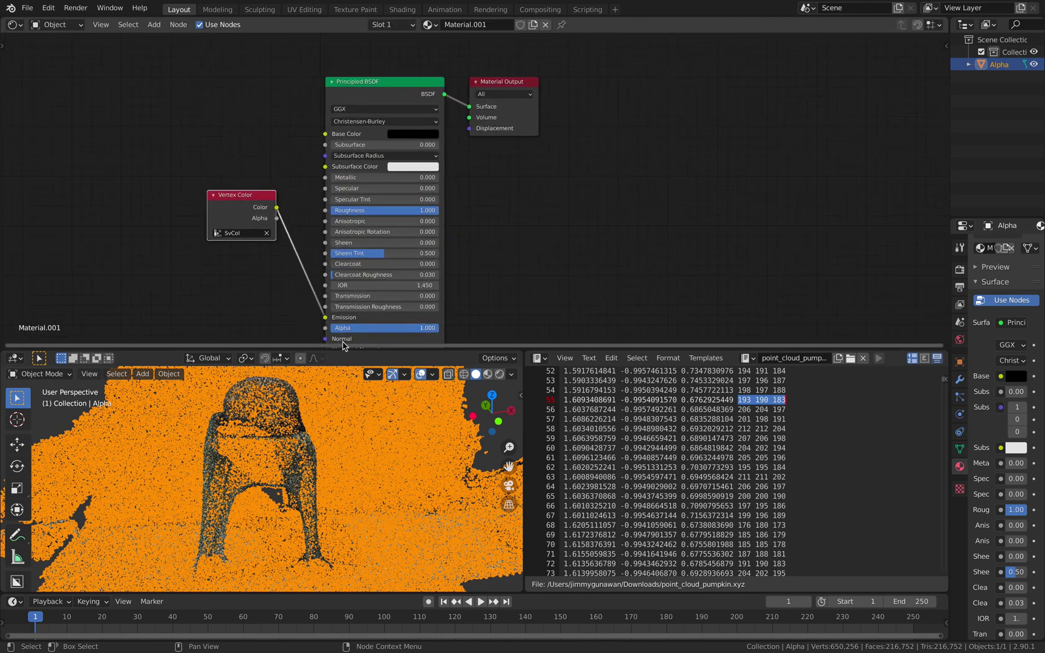
drag(342, 348, 342, 292)
middle_drag(288, 202, 265, 136)
scroll(138, 360, down, 2)
click(139, 351)
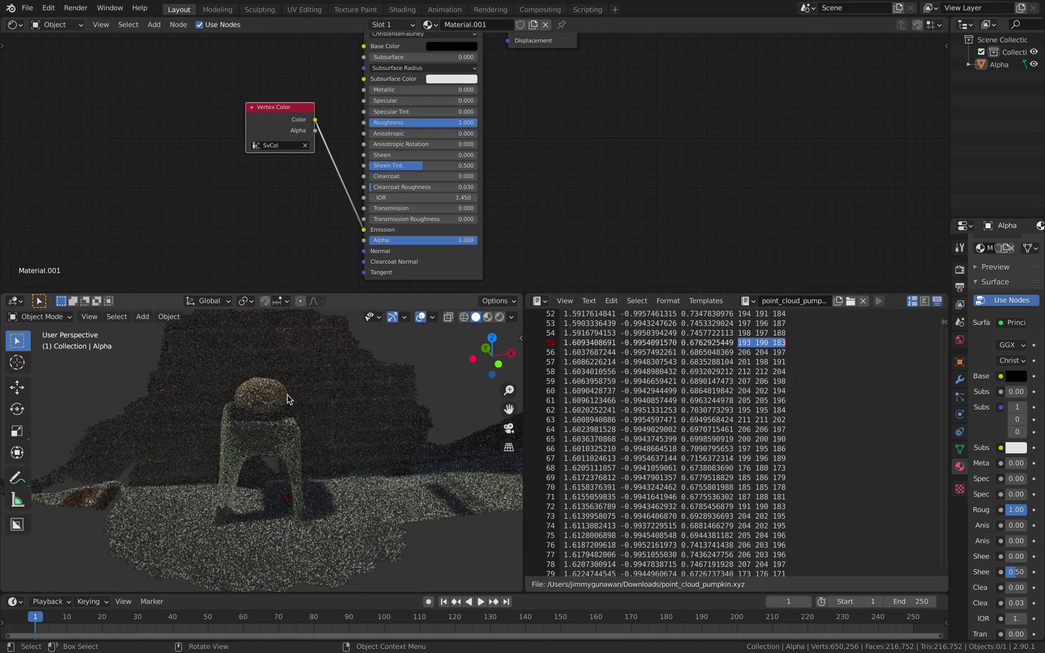
middle_drag(288, 400, 324, 399)
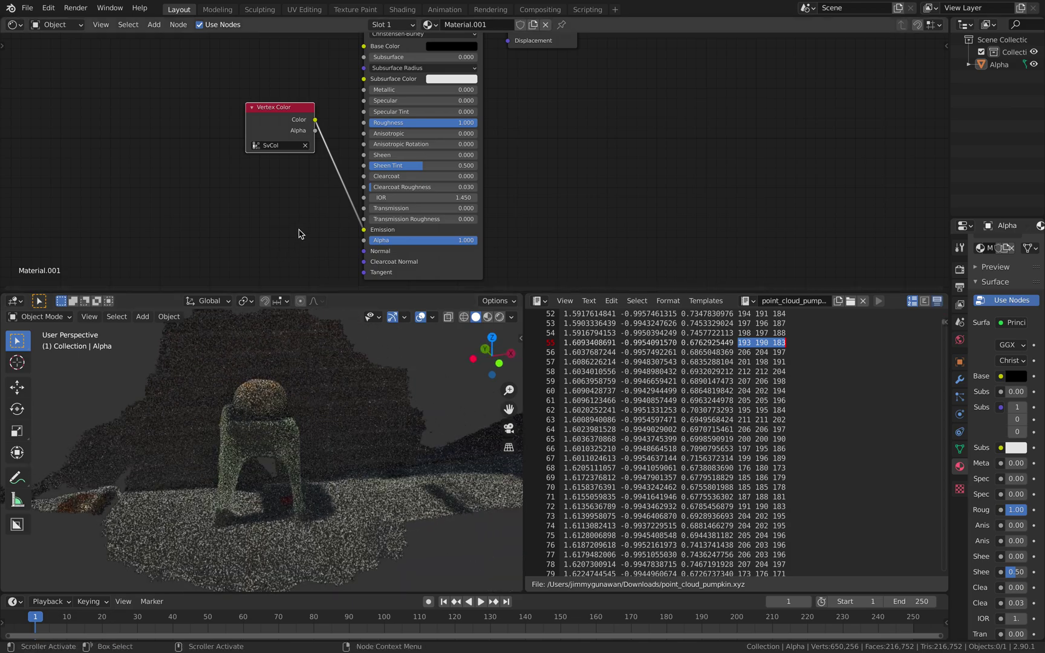
middle_drag(298, 194, 300, 209)
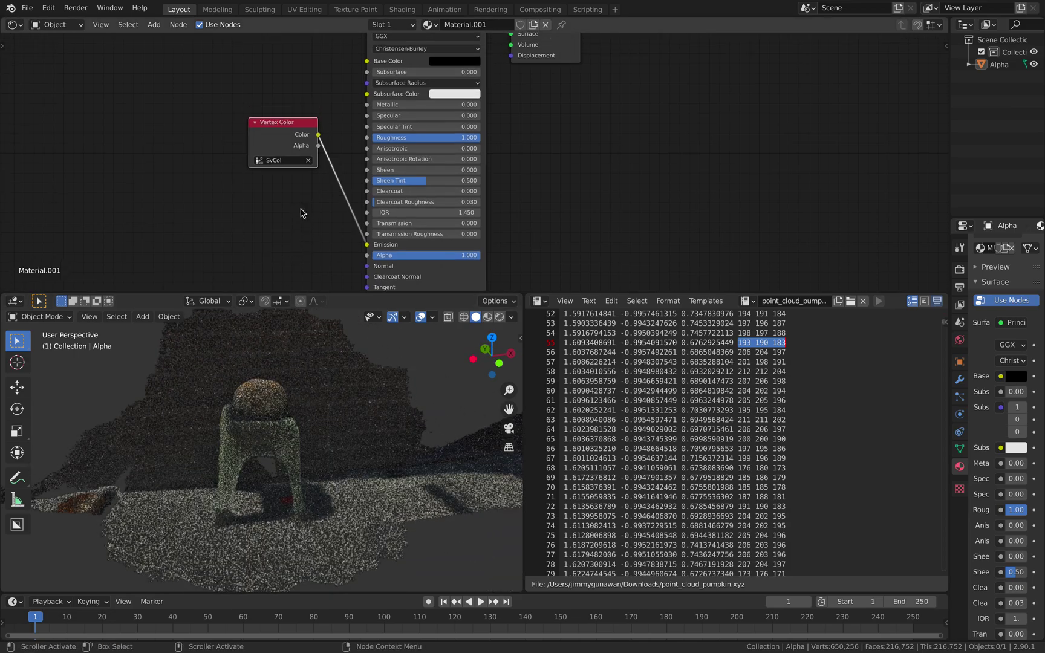
scroll(307, 162, up, 2)
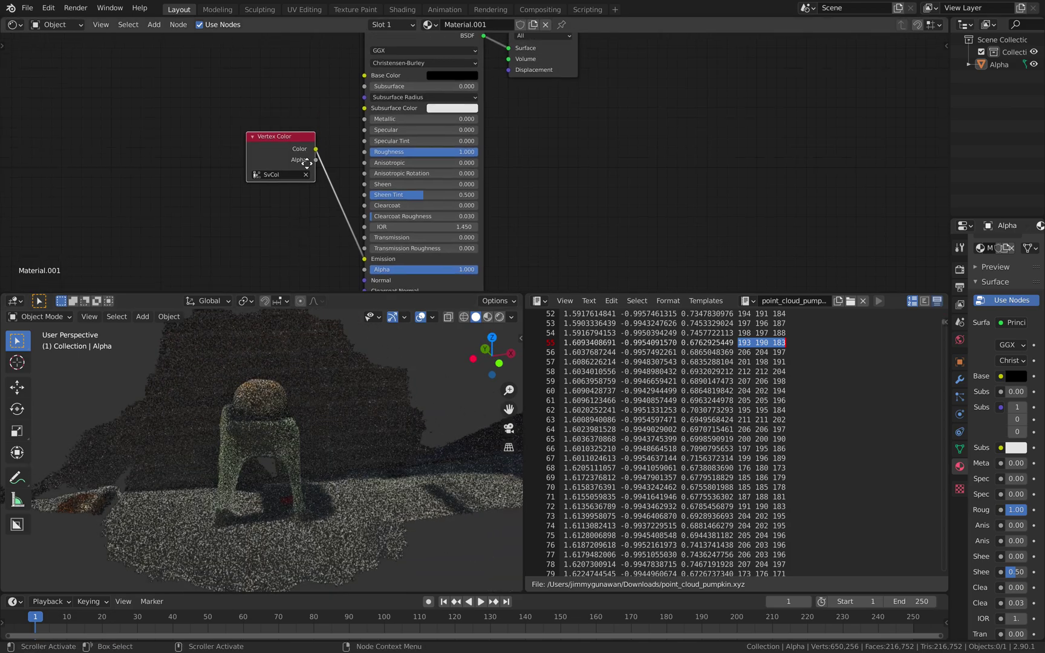
Select the point cloud, enlarge the 3D viewport upwards and widen the Properties editor to show the material settings.
click(374, 377)
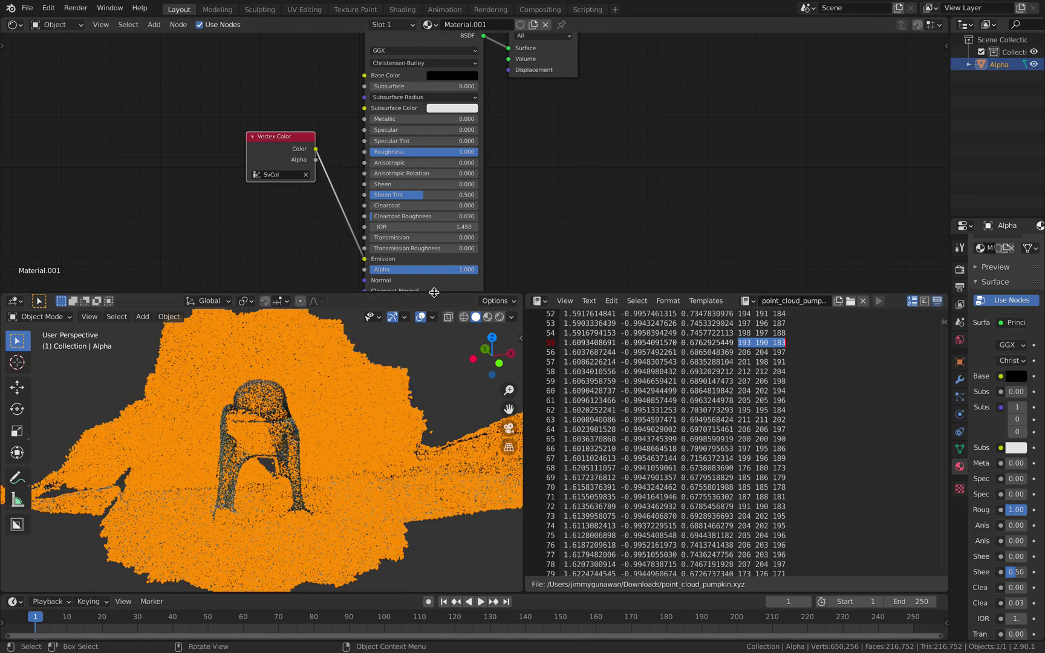
drag(439, 295, 438, 149)
scroll(401, 290, up, 4)
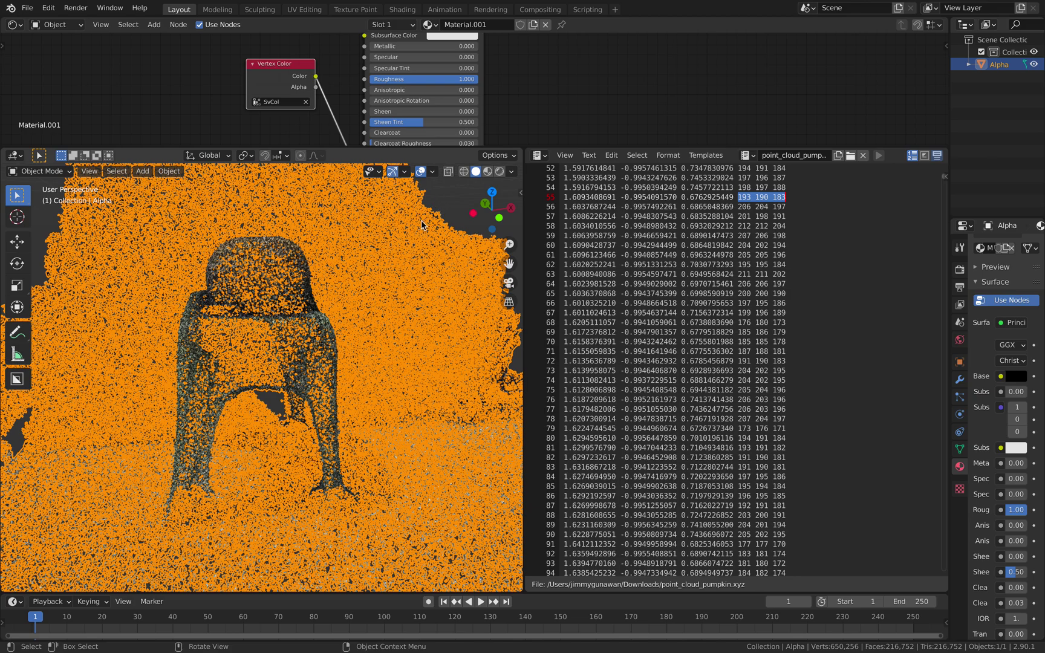
click(438, 199)
click(431, 224)
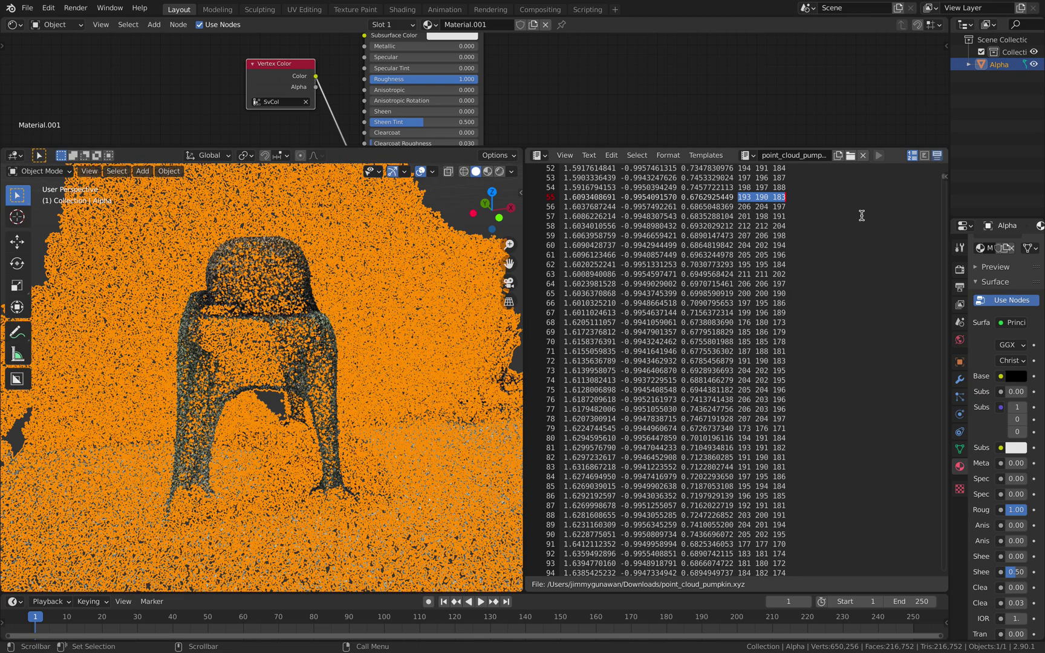
drag(949, 182, 783, 181)
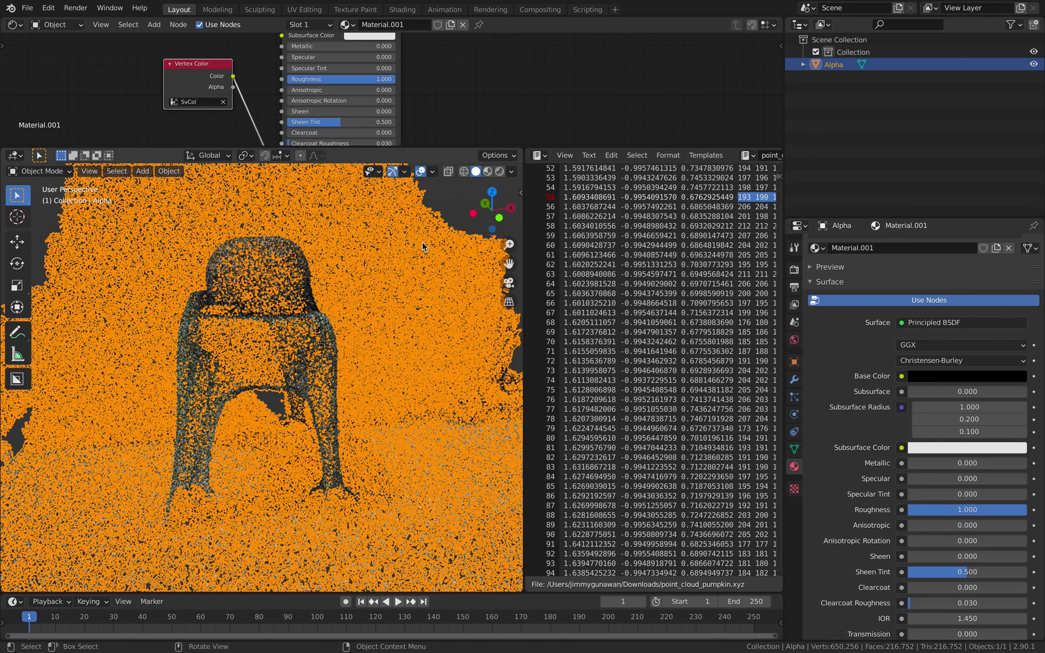
Deselect the point cloud, widen the 3D viewport slightly and examine the cloud from the front and side.
middle_drag(424, 248, 368, 249)
click(147, 232)
middle_drag(219, 264, 236, 383)
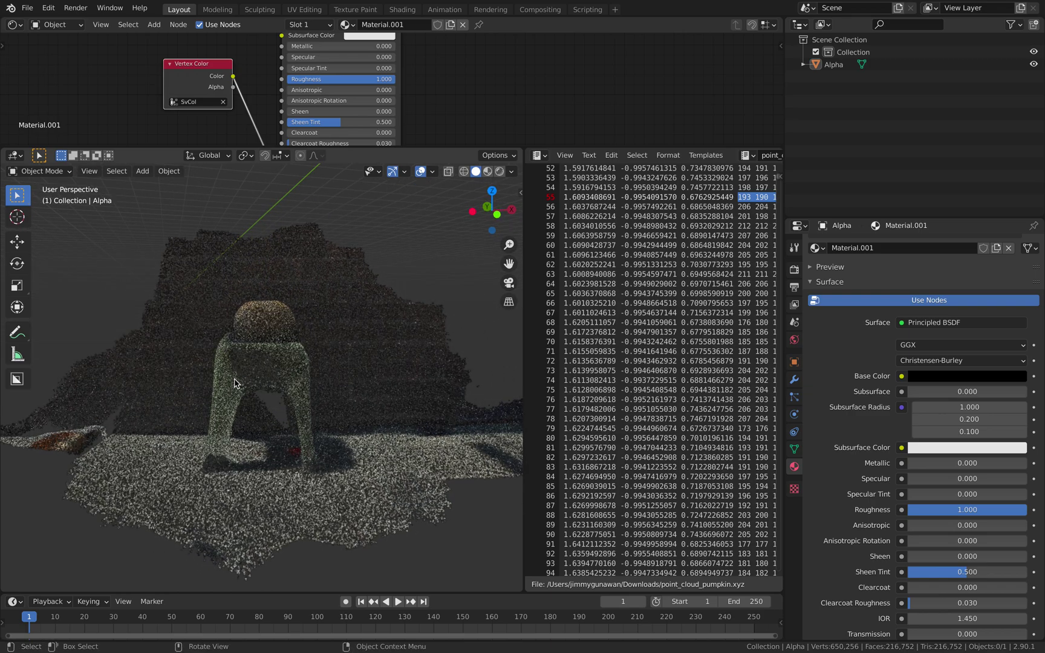
mouse_move(318, 434)
middle_down()
mouse_move(317, 465)
mouse_move(331, 436)
middle_up()
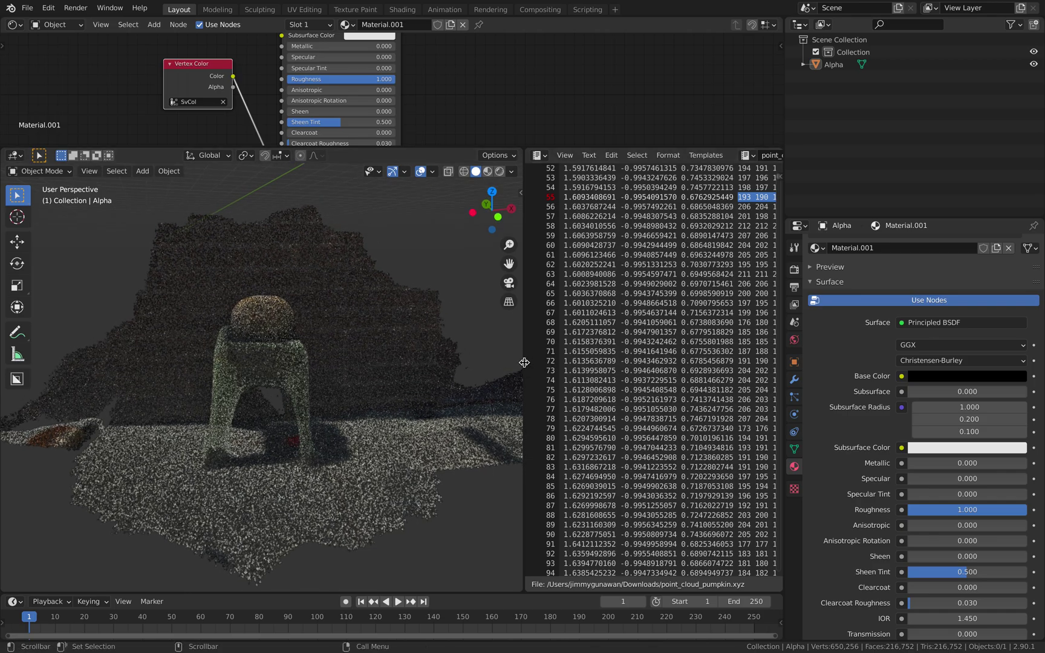
drag(525, 361, 548, 359)
middle_drag(463, 369, 282, 383)
mouse_move(438, 409)
middle_down()
mouse_move(334, 443)
mouse_move(304, 415)
middle_up()
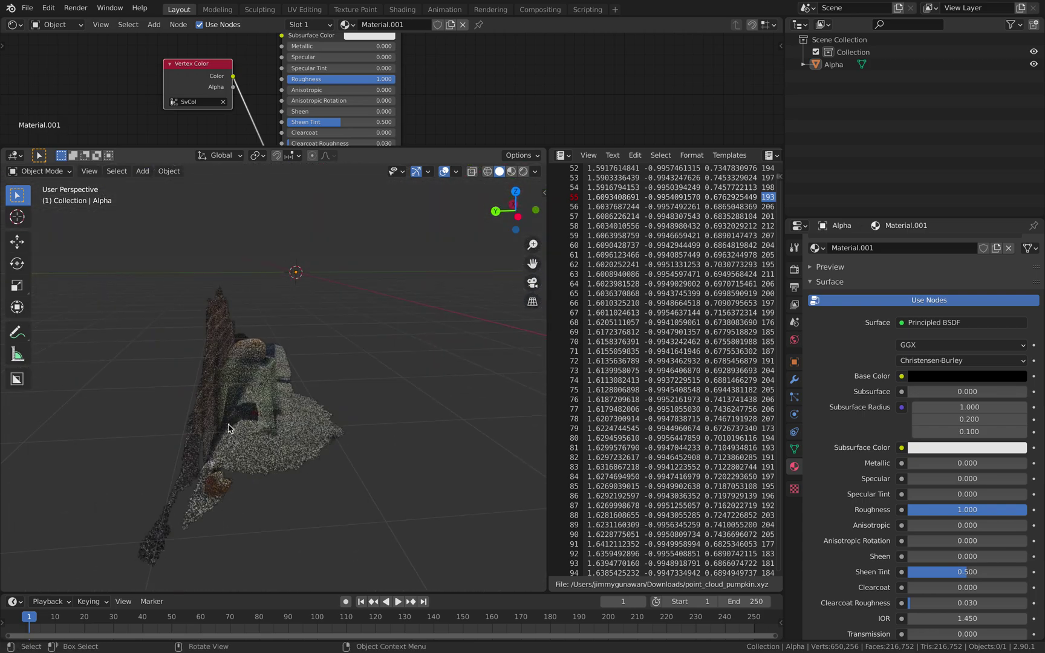
middle_drag(269, 418, 272, 355)
Enlarge the shader editor area downwards and bring the whole Material.001 node setup into view.
drag(445, 150, 432, 290)
scroll(431, 219, down, 6)
middle_drag(431, 221, 457, 196)
scroll(457, 196, down, 2)
scroll(458, 196, up, 2)
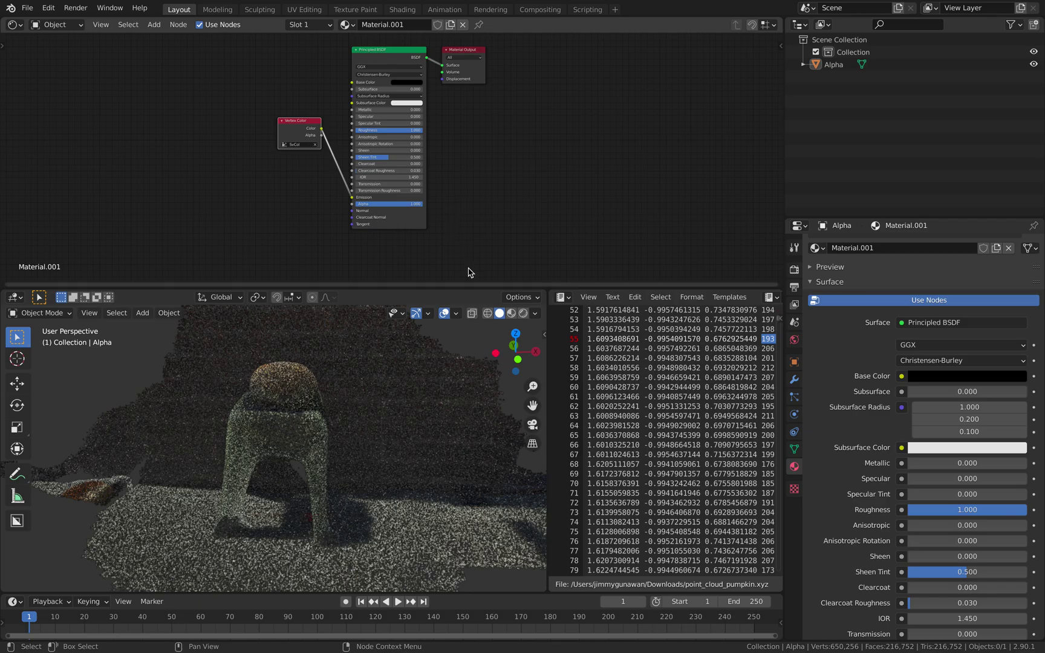
Narrow the 3D viewport to give the point data in the text editor more width.
middle_drag(450, 386, 424, 363)
scroll(397, 245, up, 2)
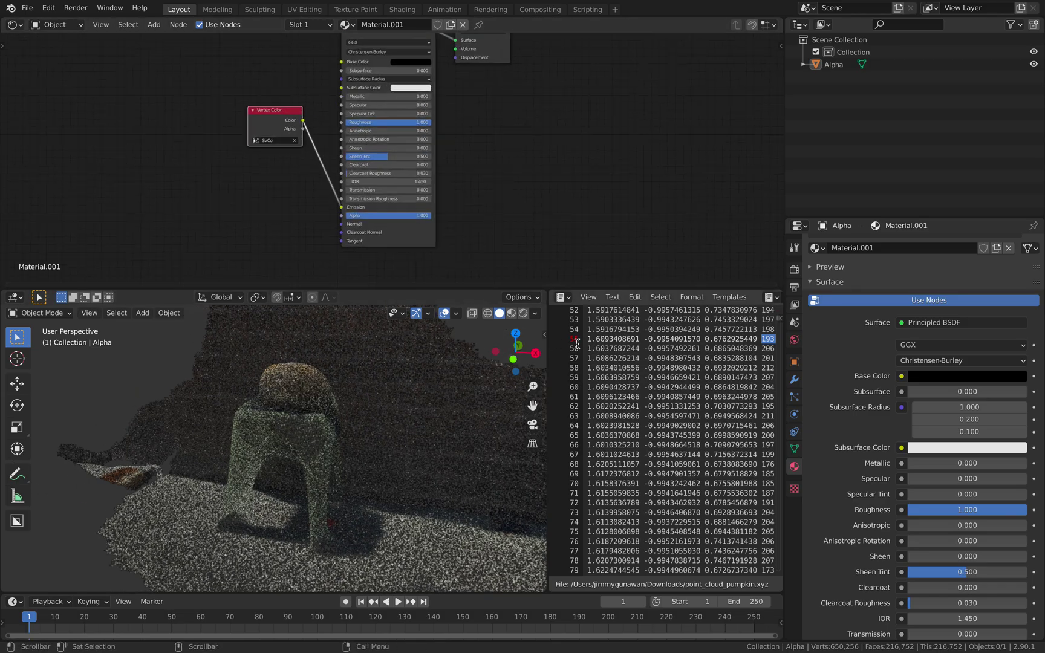
drag(547, 342, 423, 349)
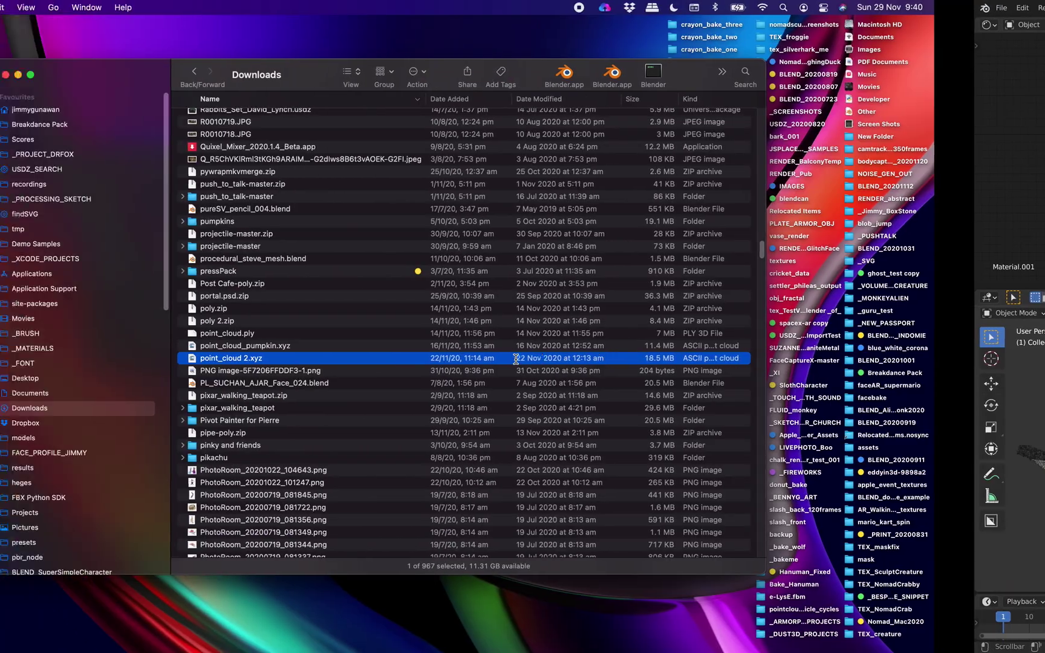
Open point_cloud_pumpkin.xyz from Downloads in ccViewer, inspect the cloud, close the viewer and return to Blender.
click(422, 346)
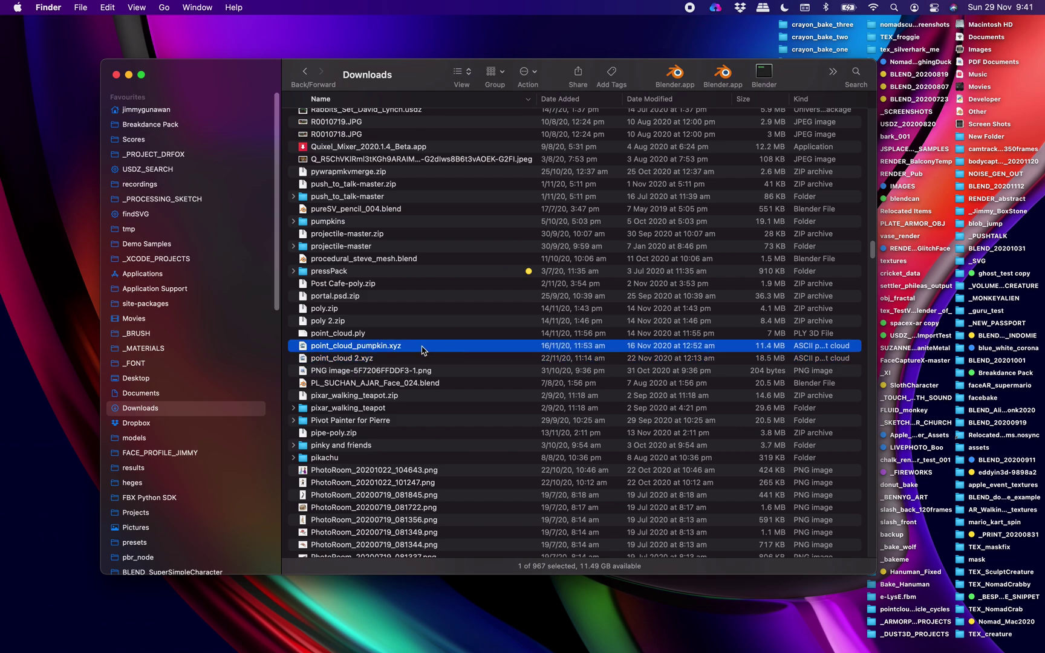
double_click(422, 346)
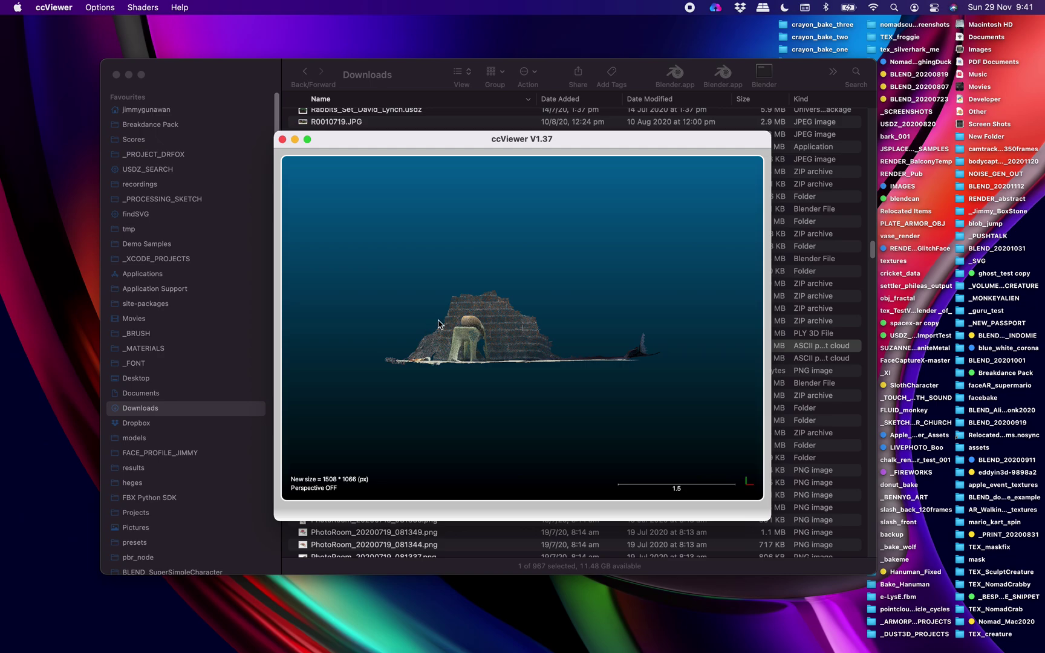
mouse_move(439, 325)
mouse_down()
mouse_move(447, 327)
mouse_move(436, 315)
mouse_up()
mouse_move(320, 171)
click(282, 140)
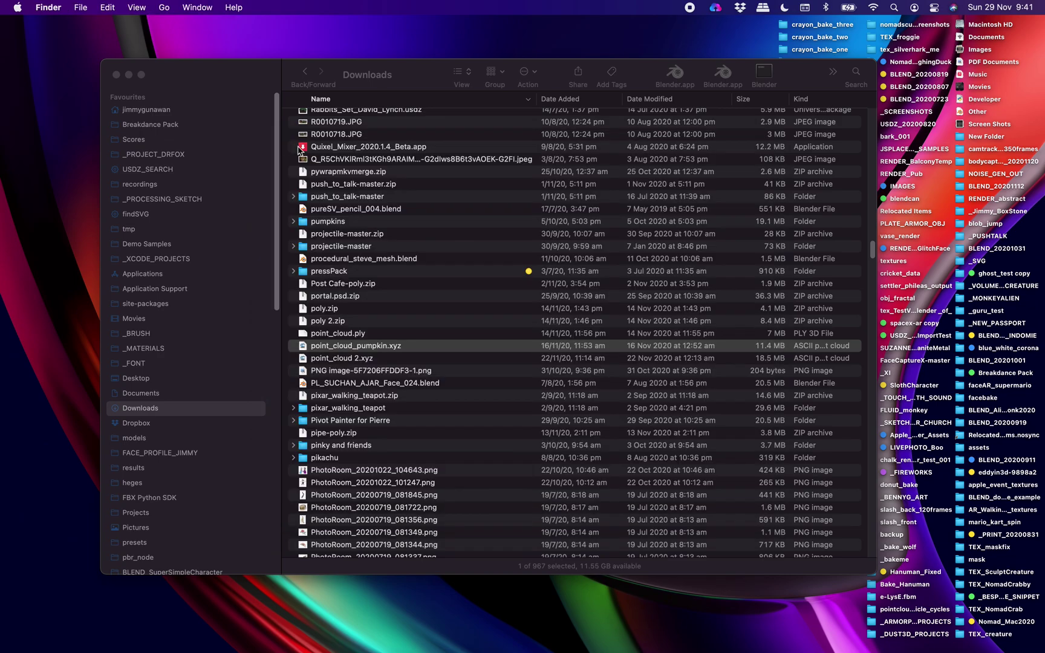
key(ctrl+Right)
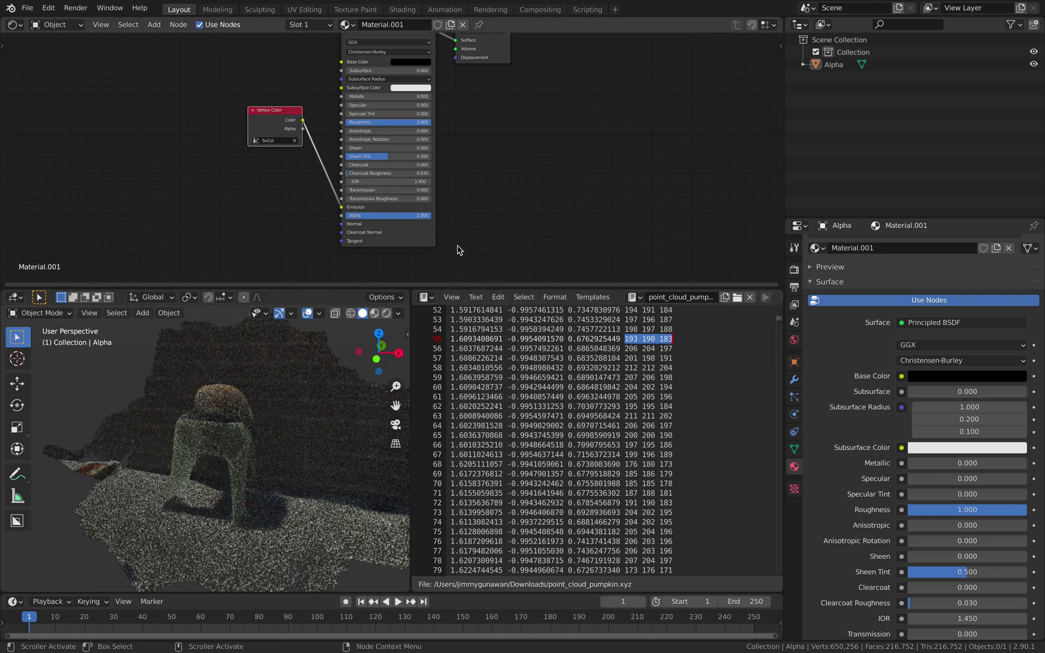
Fit the whole Material.001 node setup in view, widen the 3D viewport slightly and view the pumpkin cloud from the front.
key(Home)
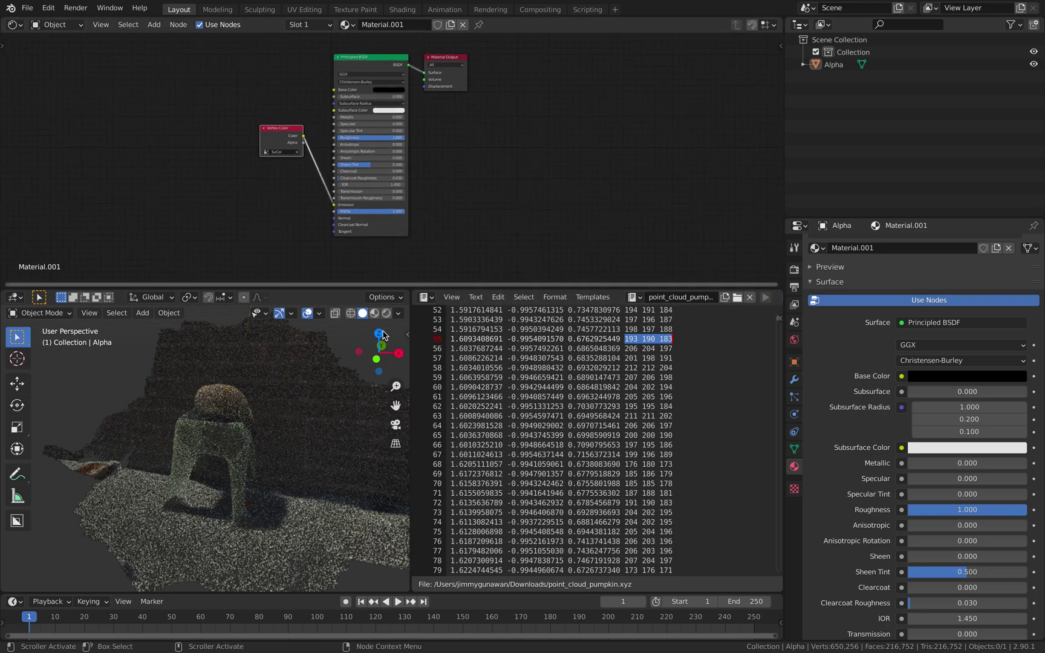
drag(383, 356, 437, 365)
middle_drag(283, 375, 269, 378)
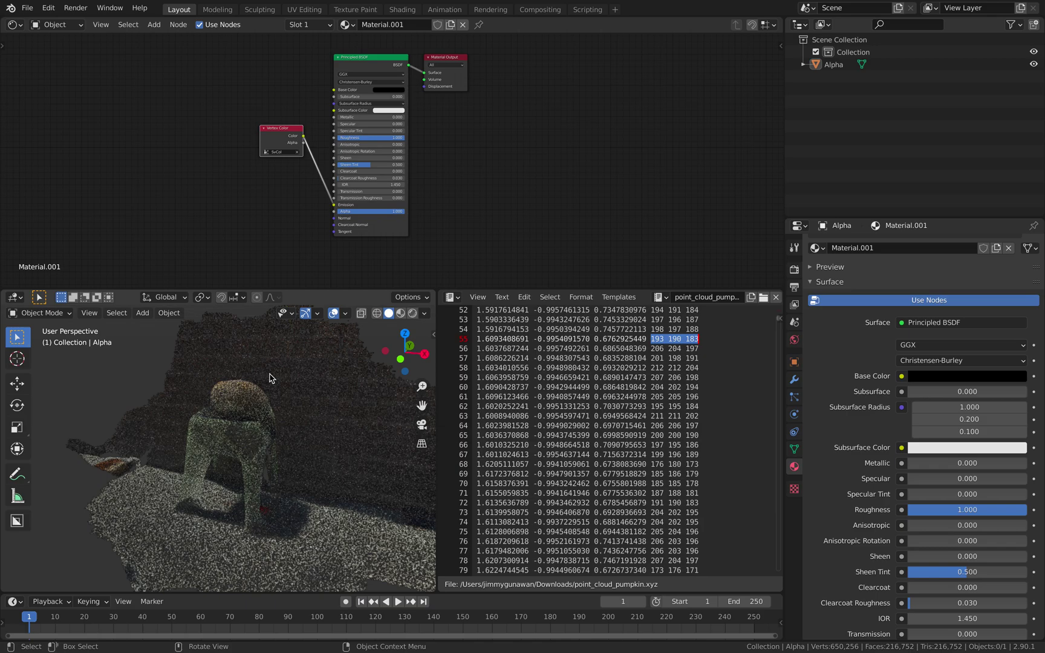
scroll(313, 331, down, 2)
middle_drag(312, 331, 363, 327)
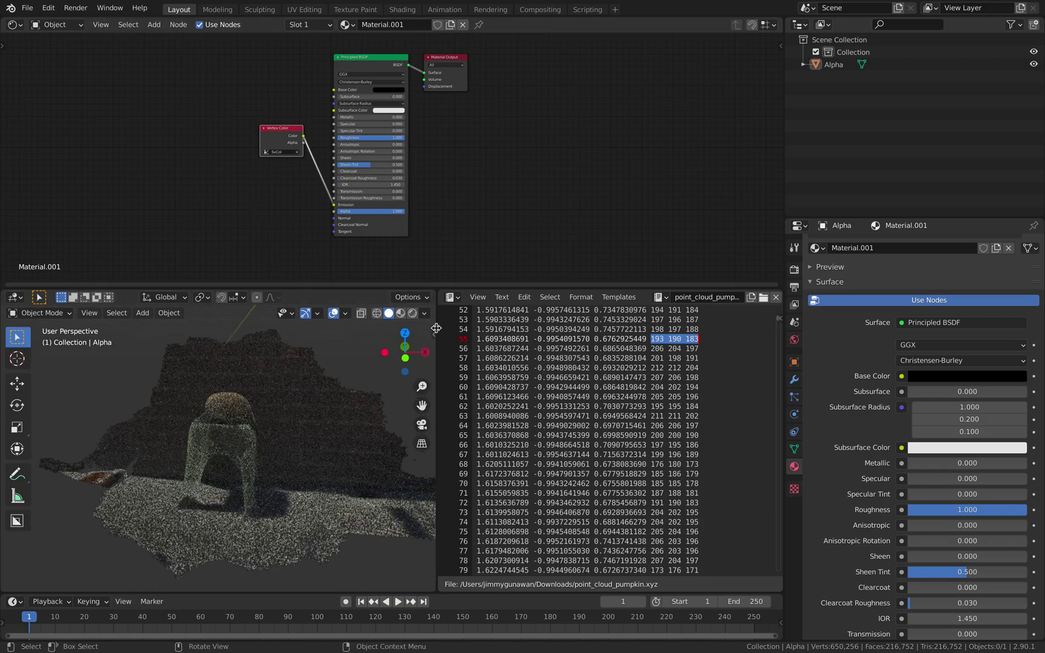
Widen the 3D viewport, show the Point Cloud Visualizer settings in its sidebar and enlarge the viewport upwards.
drag(436, 328, 529, 333)
key(n)
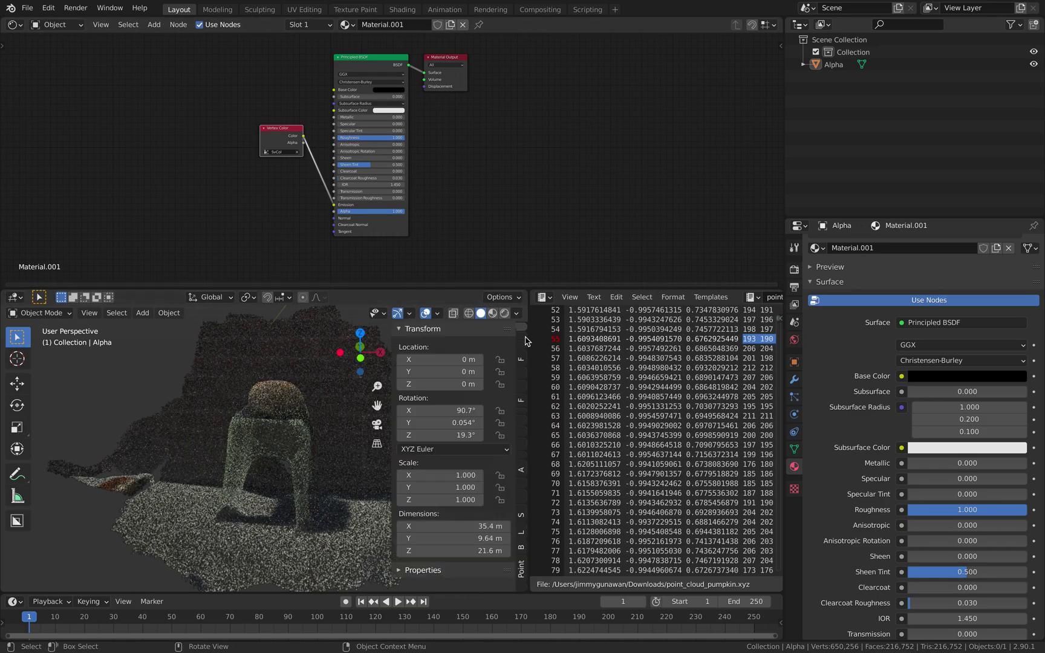
click(522, 530)
click(520, 563)
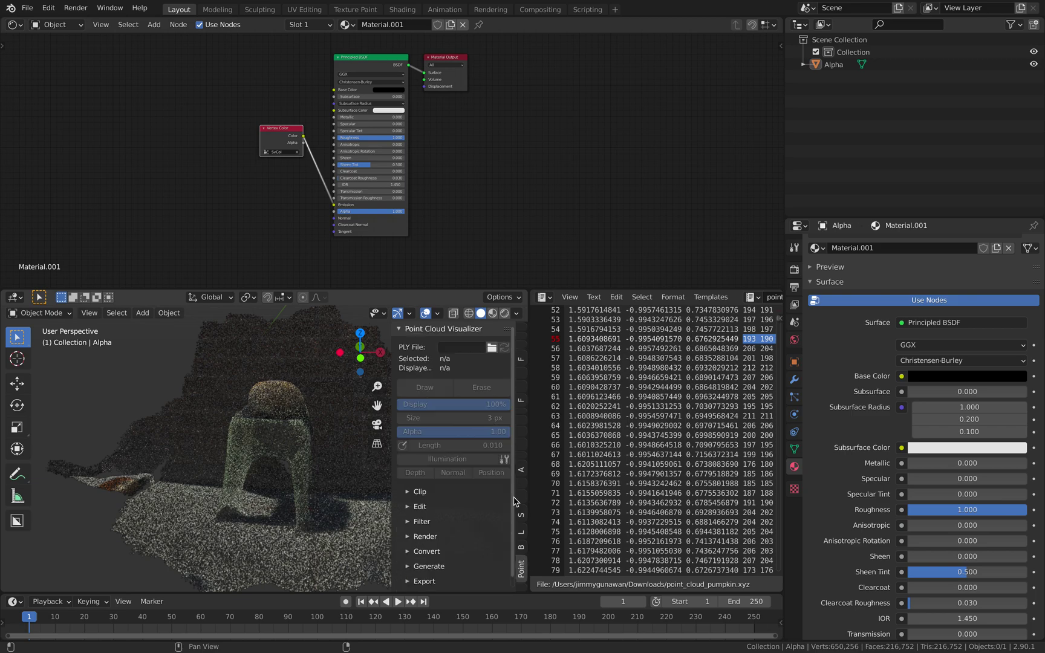
drag(471, 291, 459, 159)
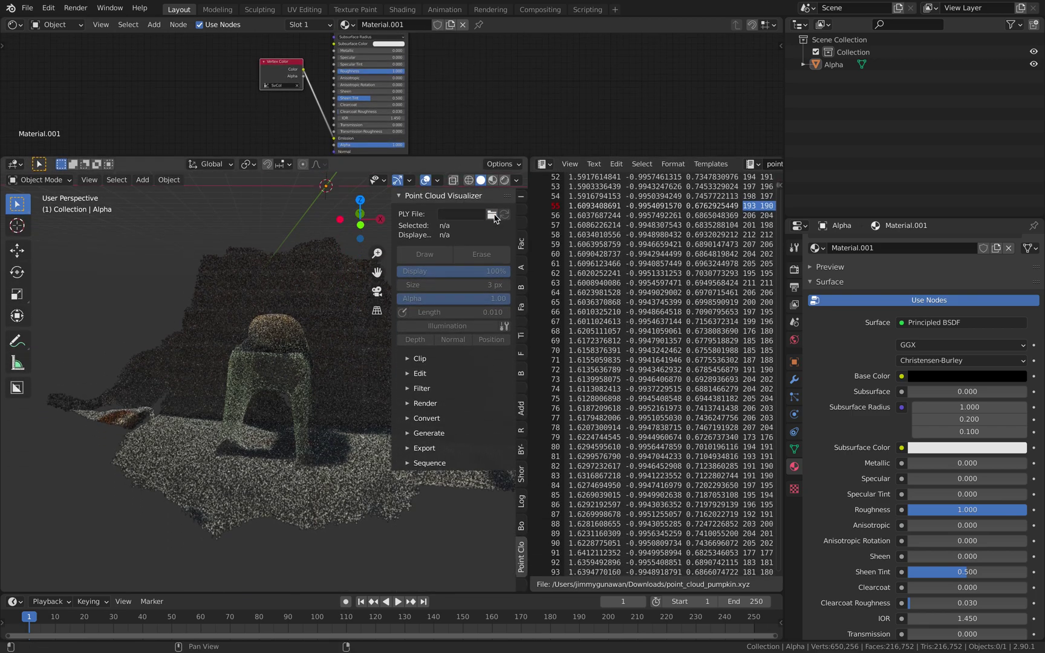
Start choosing a PLY file for the Point Cloud Visualizer and list the Downloads folder with the newest items first.
click(493, 215)
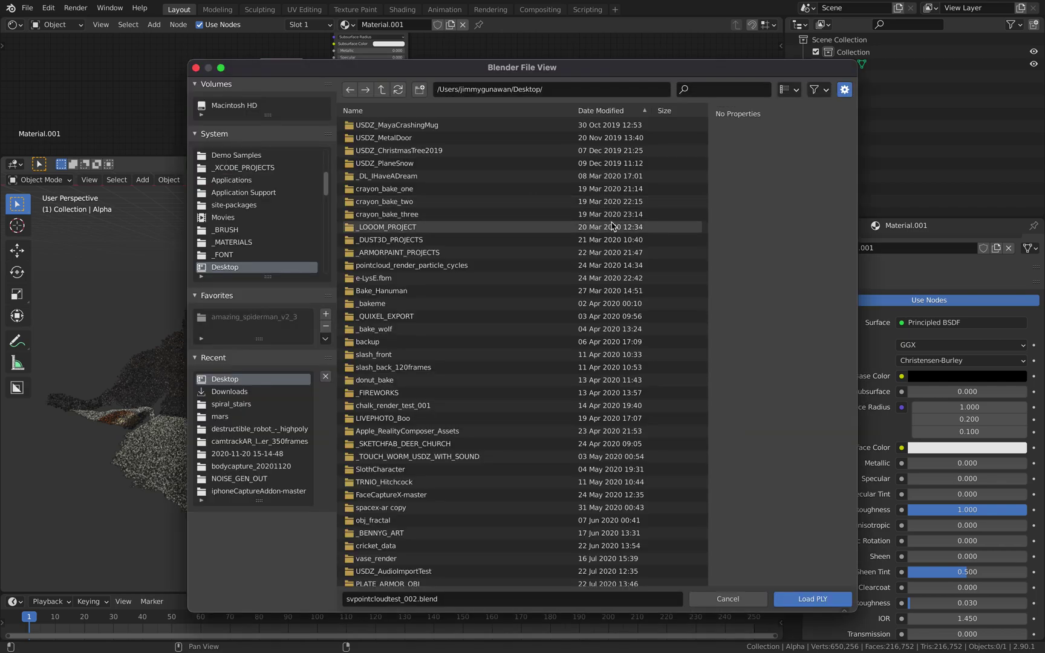
drag(706, 228, 709, 610)
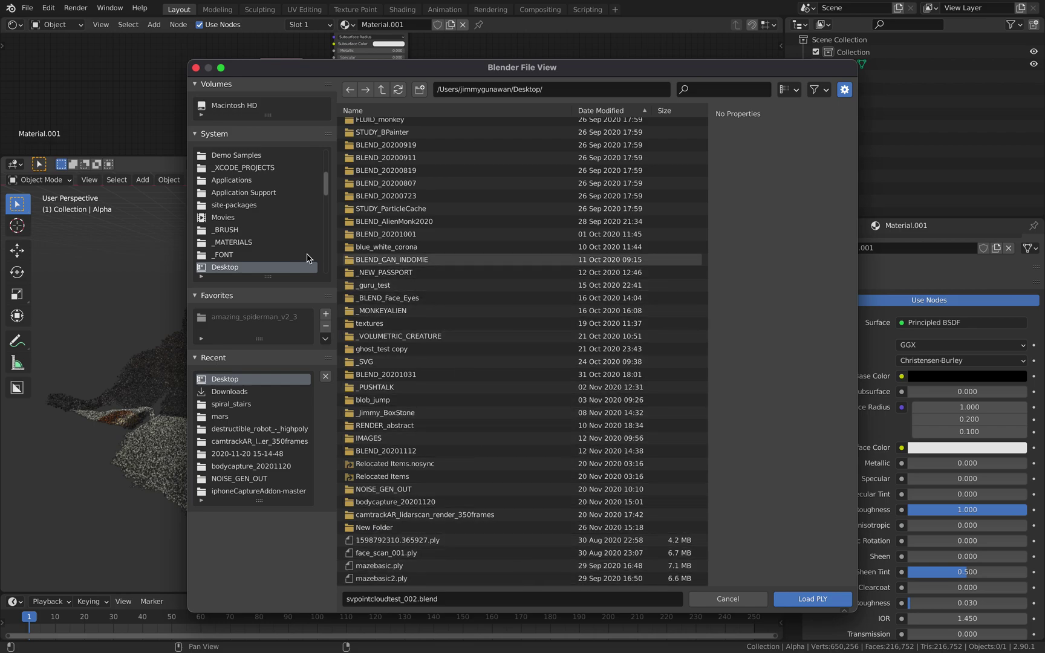
scroll(275, 253, down, 2)
click(268, 266)
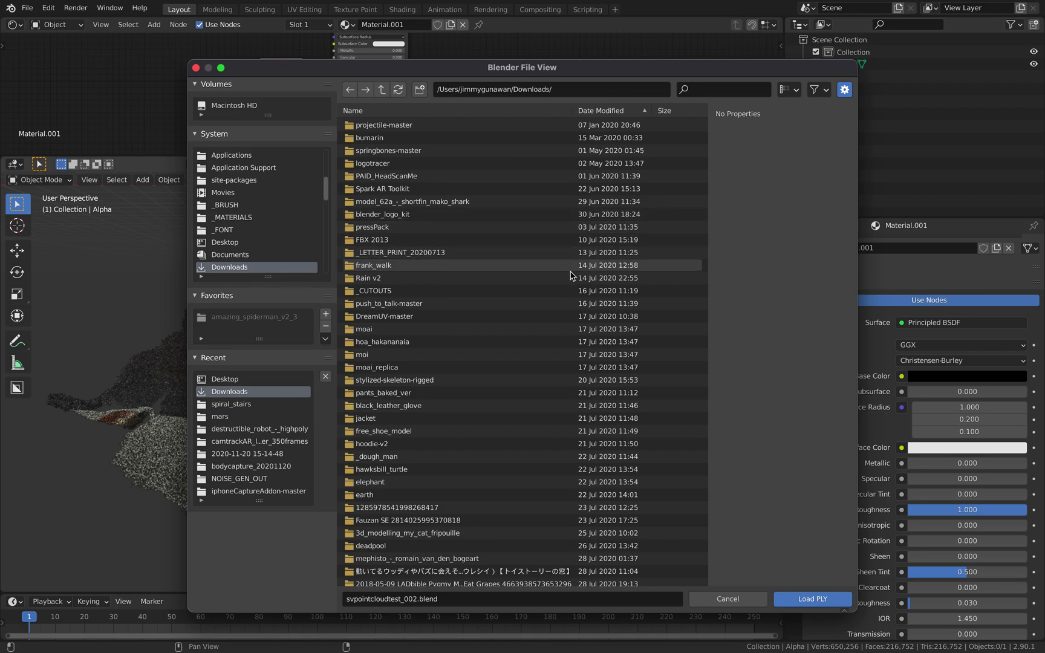
click(595, 113)
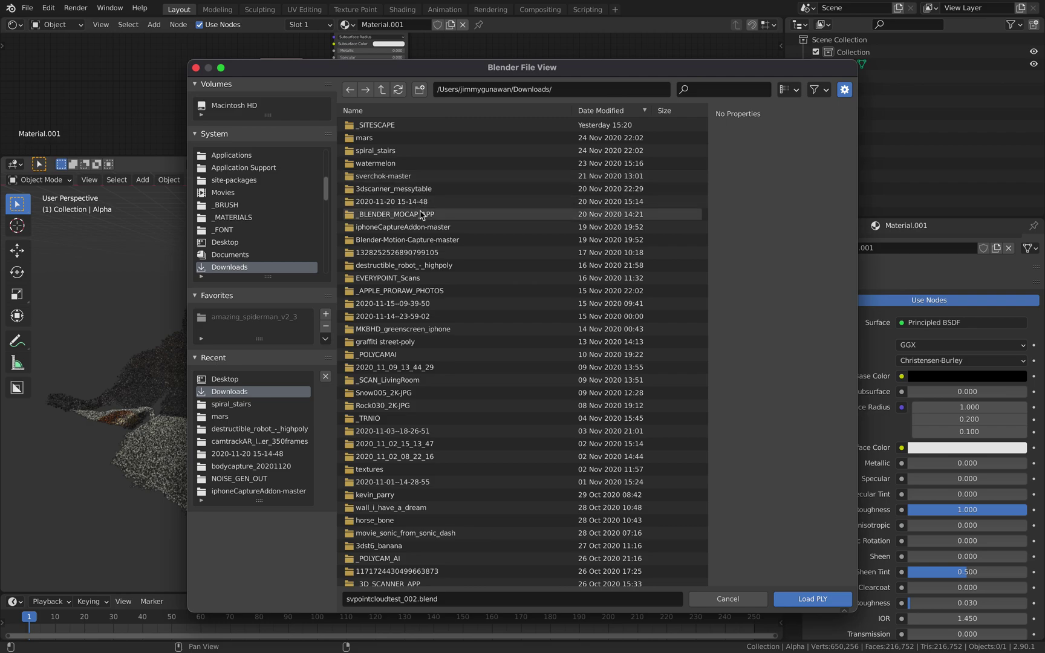
Find sunflower.ply among the files in Downloads and load it into the Point Cloud Visualizer.
click(417, 277)
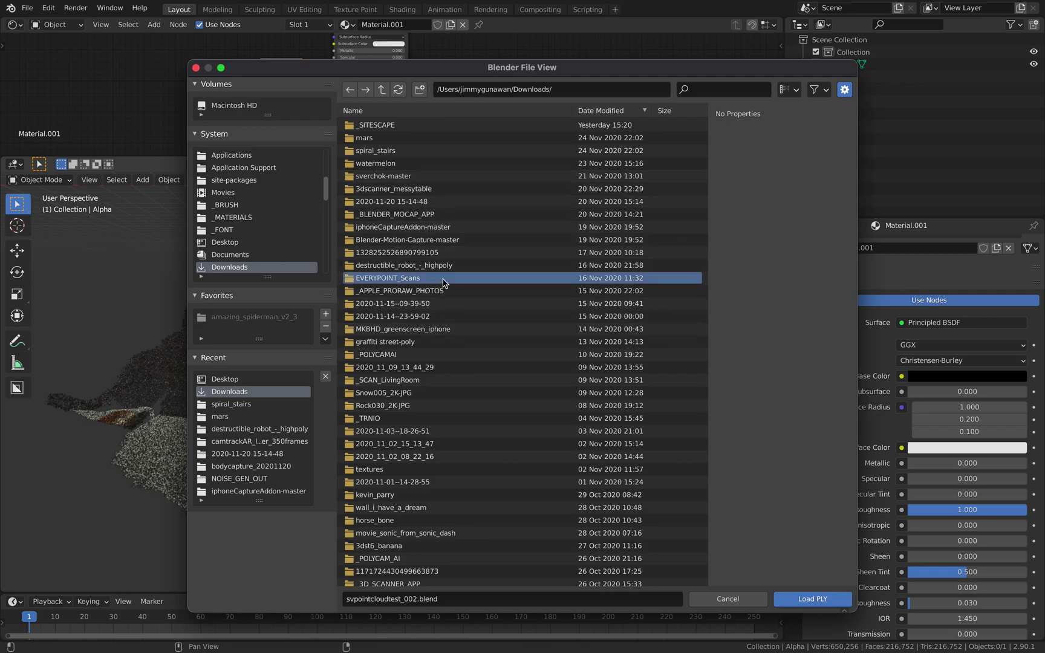
scroll(464, 334, down, 1)
scroll(464, 334, down, 2)
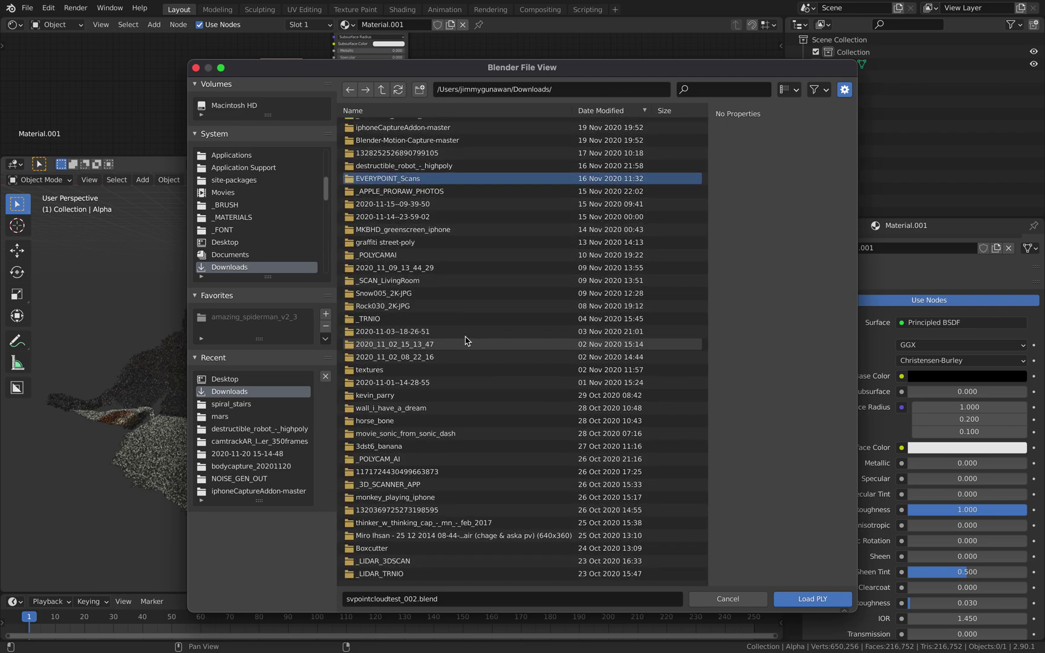
click(459, 272)
scroll(473, 329, down, 3)
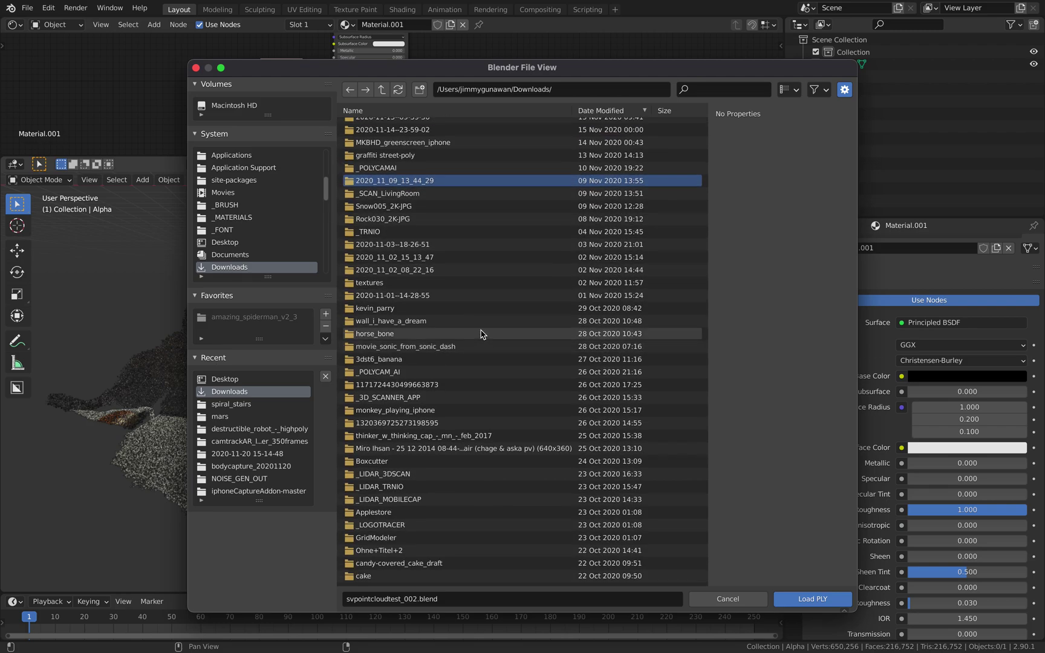
click(481, 333)
click(482, 326)
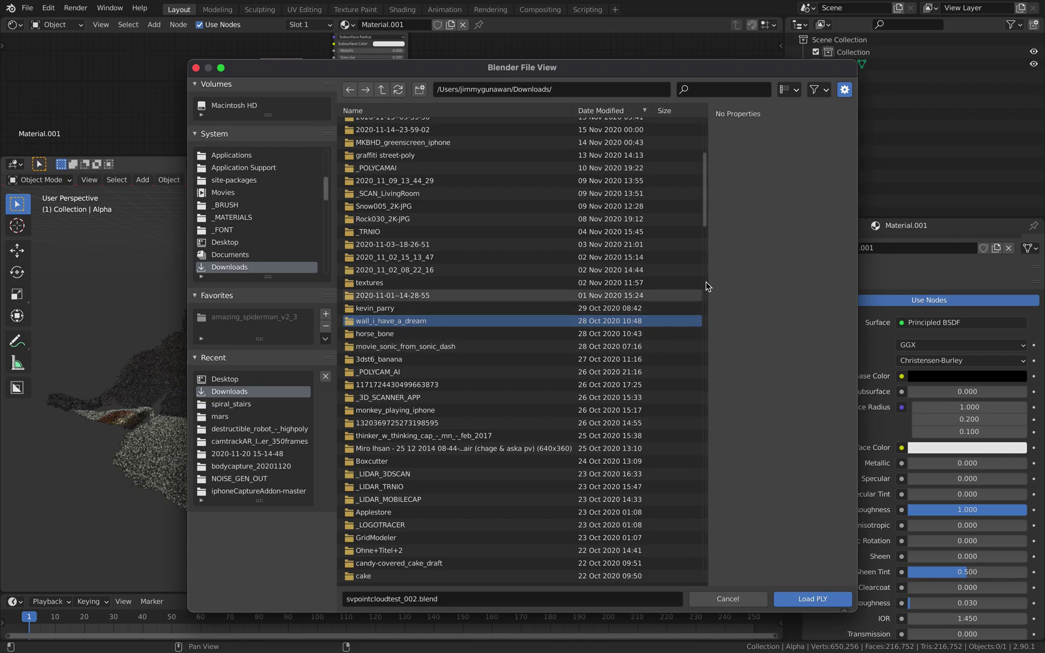
drag(706, 219, 713, 594)
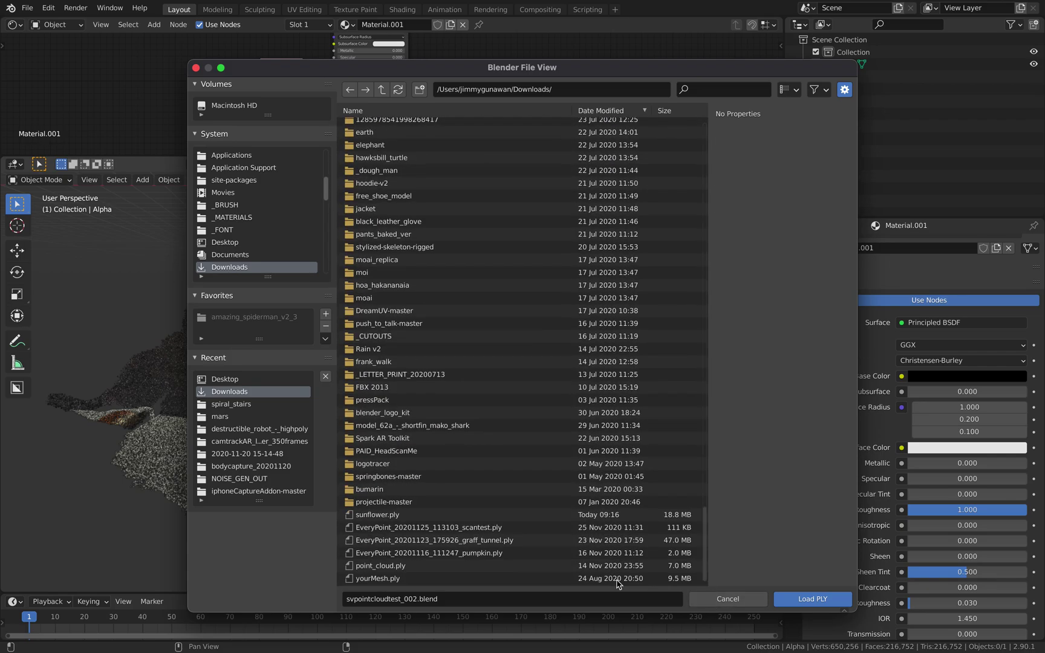
click(495, 515)
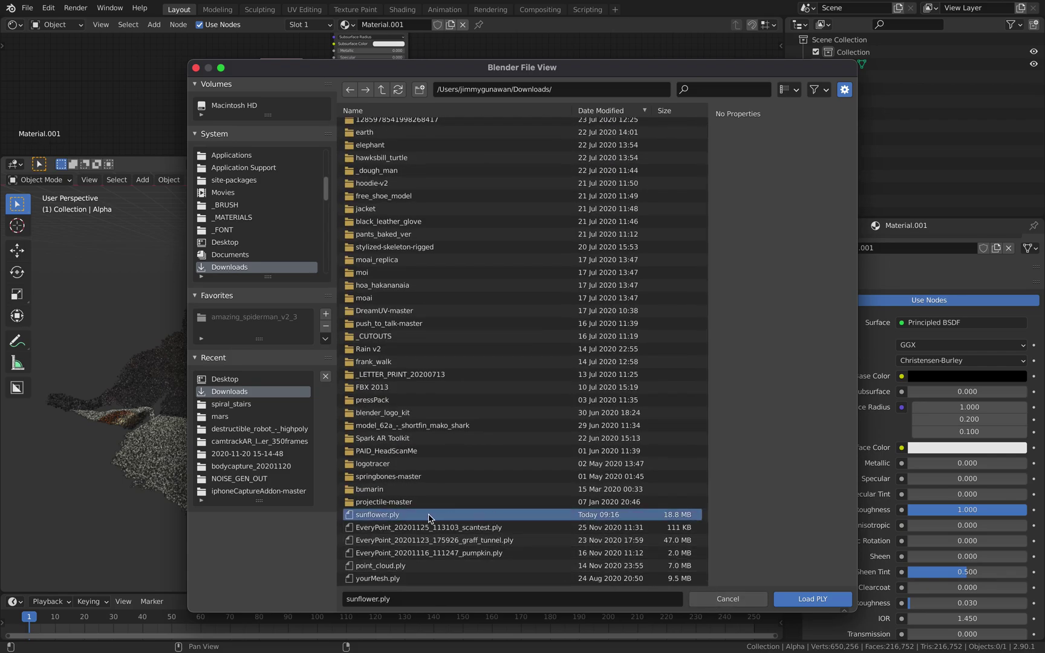
click(809, 599)
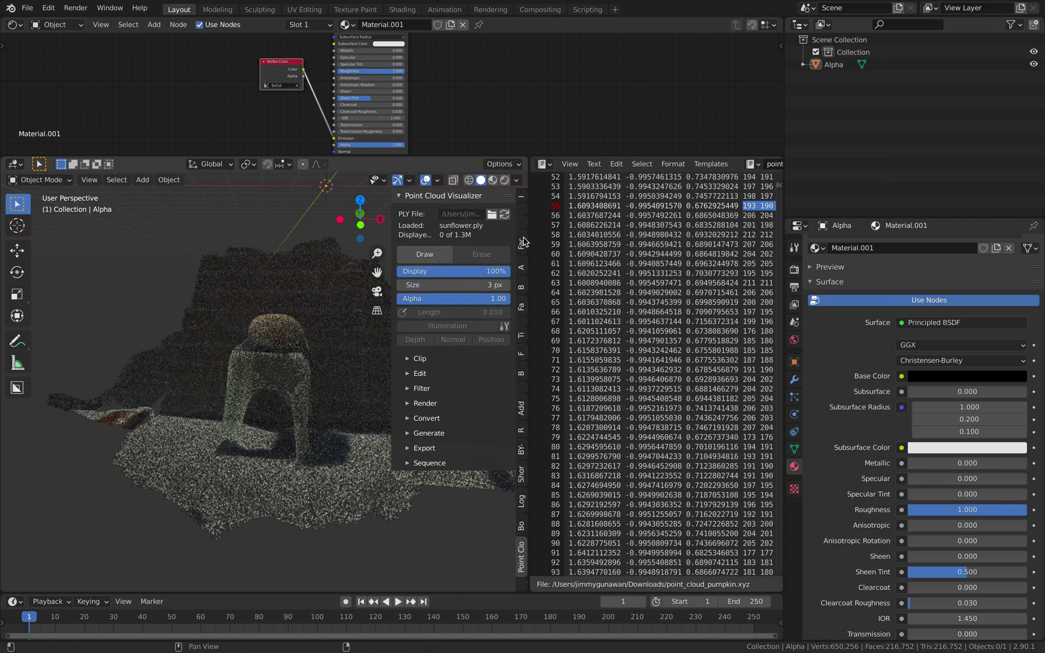
Widen the 3D viewport and draw the sunflower point cloud in it, bringing the cloud closer into view.
drag(530, 241, 643, 237)
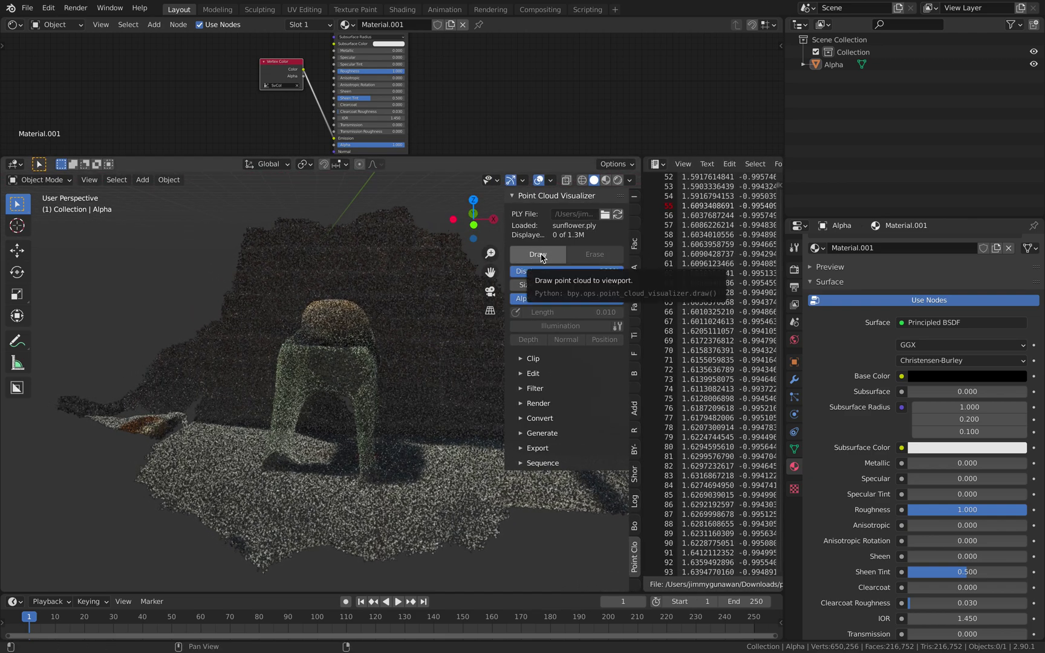
click(540, 256)
scroll(383, 287, down, 4)
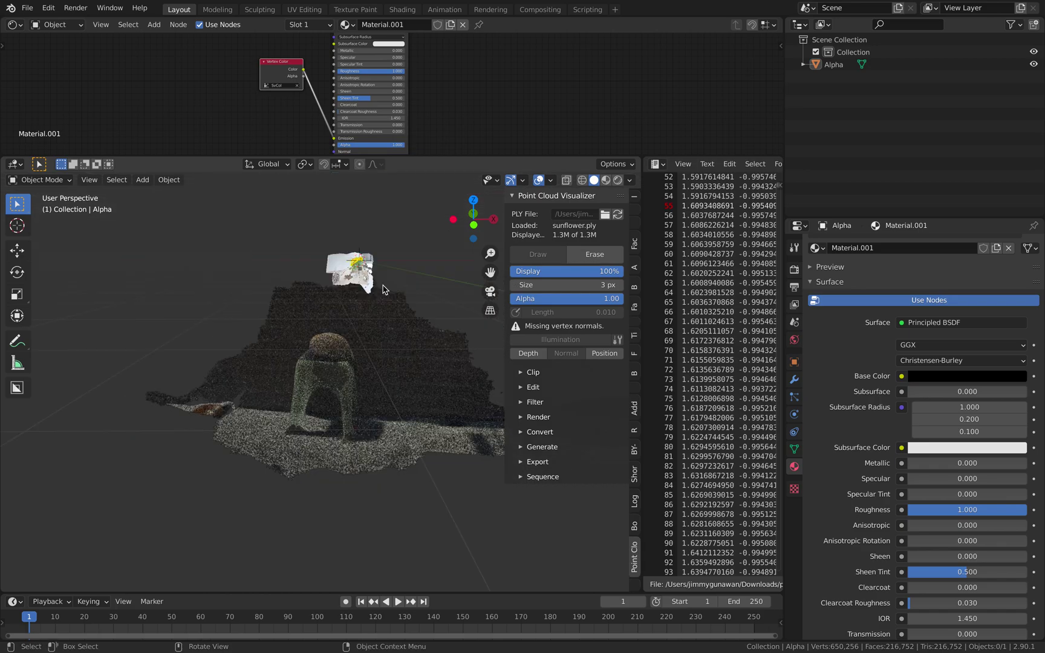
scroll(387, 270, up, 3)
scroll(322, 380, up, 4)
shift+middle_drag(378, 260, 323, 365)
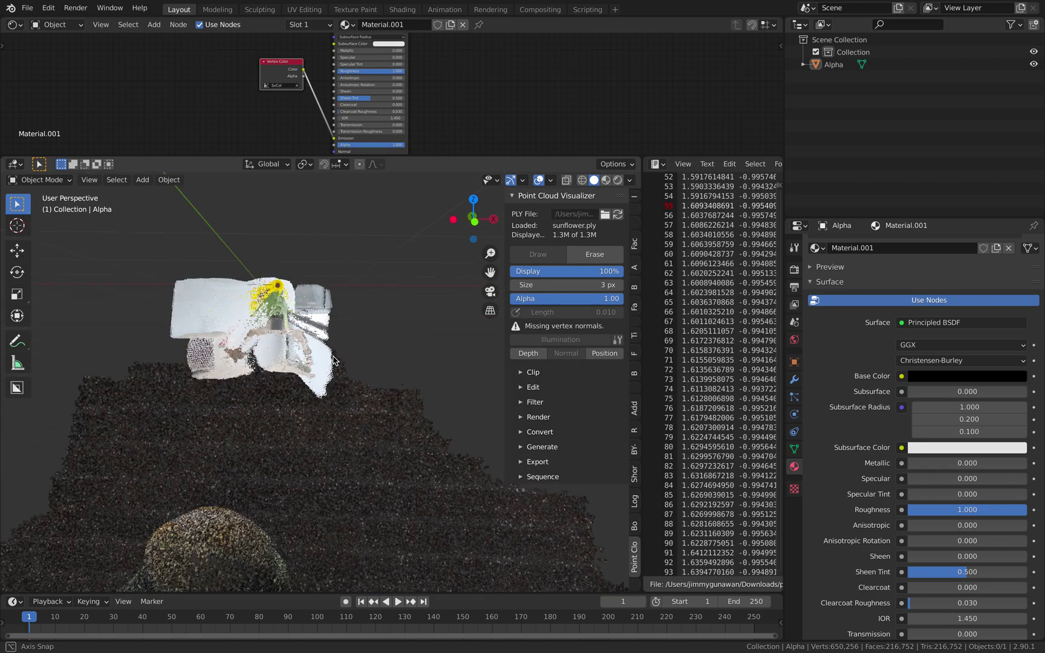
Set the display point size of the sunflower cloud to 1 px.
click(514, 285)
click(514, 285)
middle_drag(370, 379, 366, 388)
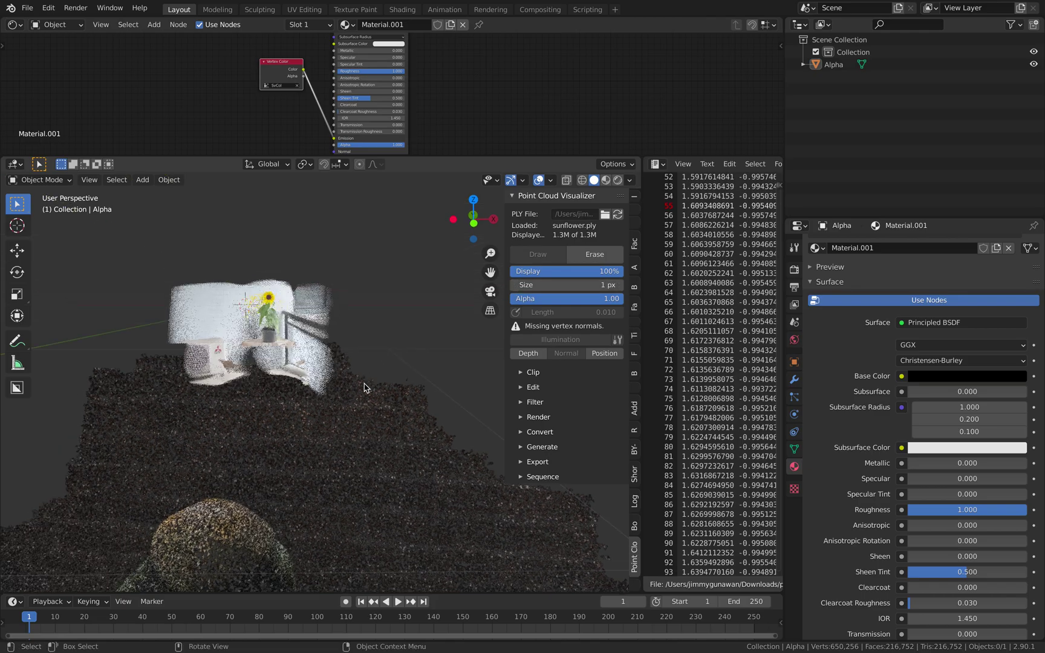
Examine the flower, leaves and table of the sunflower point cloud up close and from slightly different angles.
scroll(355, 385, up, 5)
shift+middle_drag(315, 357, 300, 408)
scroll(352, 419, up, 5)
scroll(348, 418, down, 4)
scroll(272, 396, down, 4)
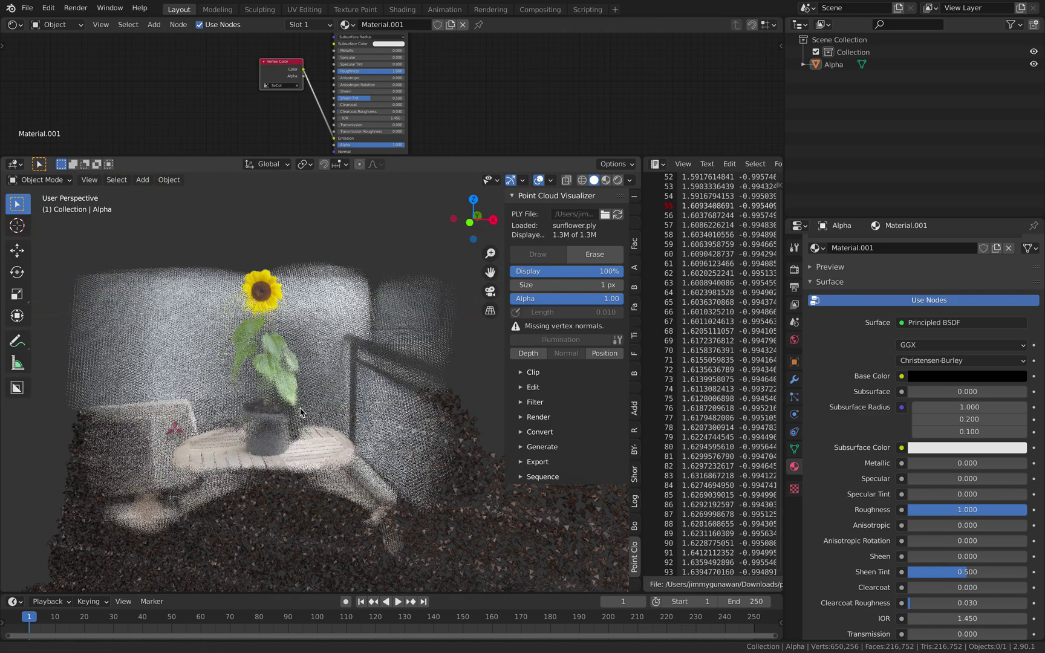
middle_drag(271, 289, 290, 295)
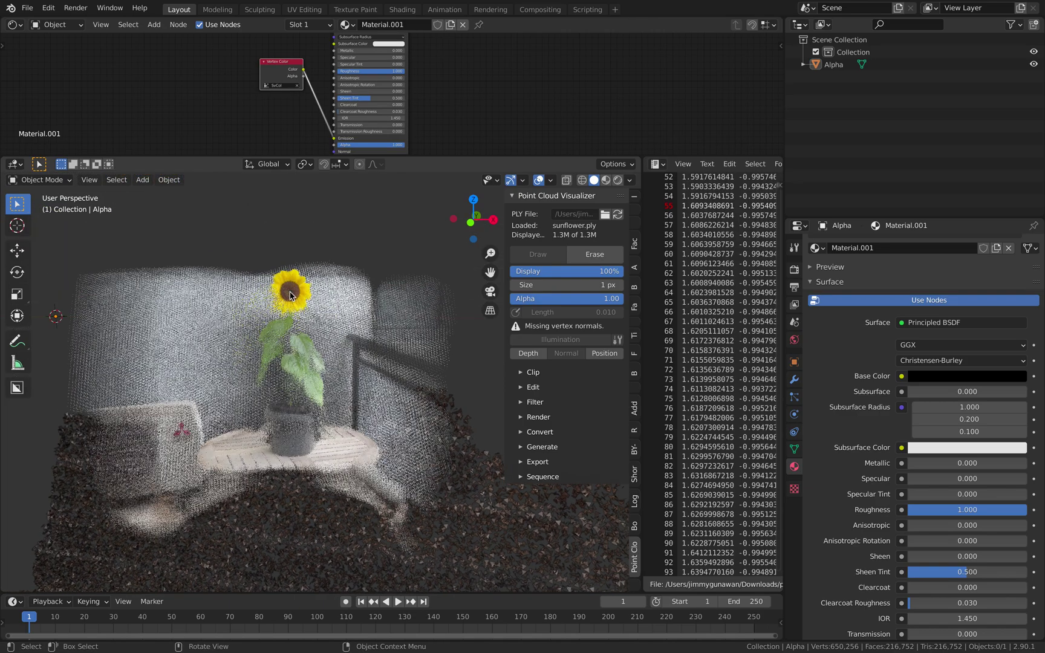
middle_drag(288, 391, 271, 407)
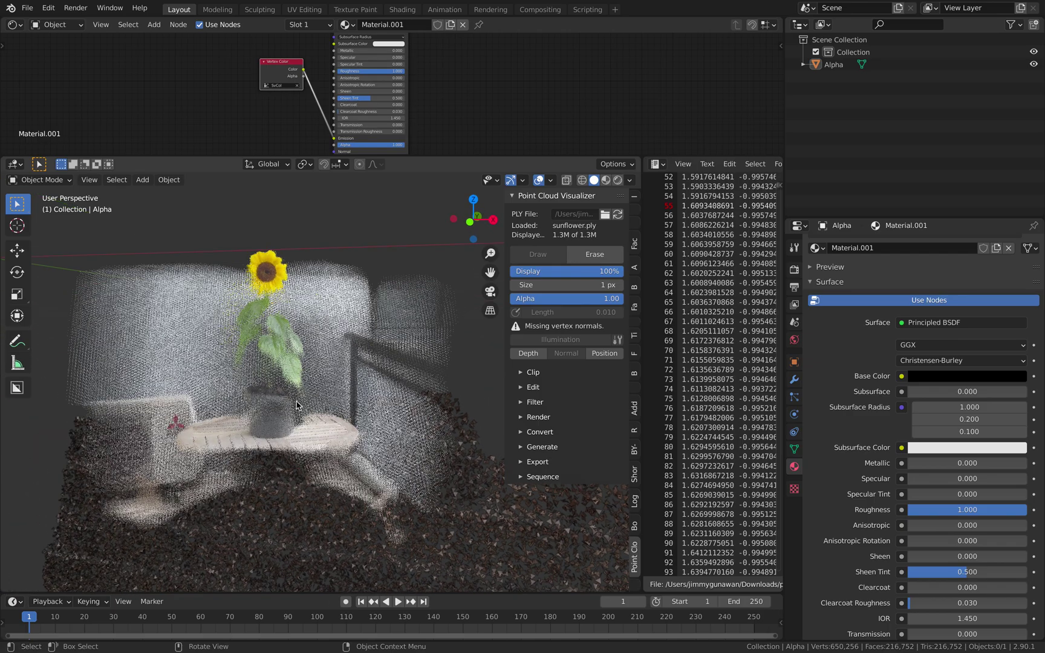
scroll(292, 404, up, 2)
scroll(303, 400, down, 3)
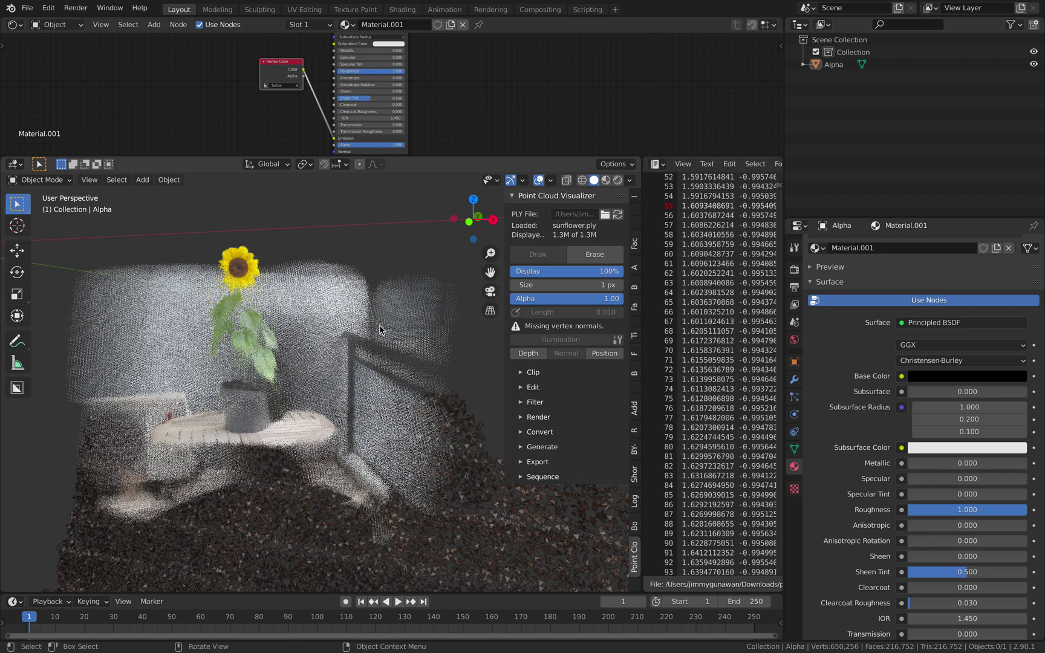
Widen the Point Cloud Visualizer sidebar slightly and examine the depth of the sunflower scan by orbiting and zooming.
drag(503, 300, 495, 300)
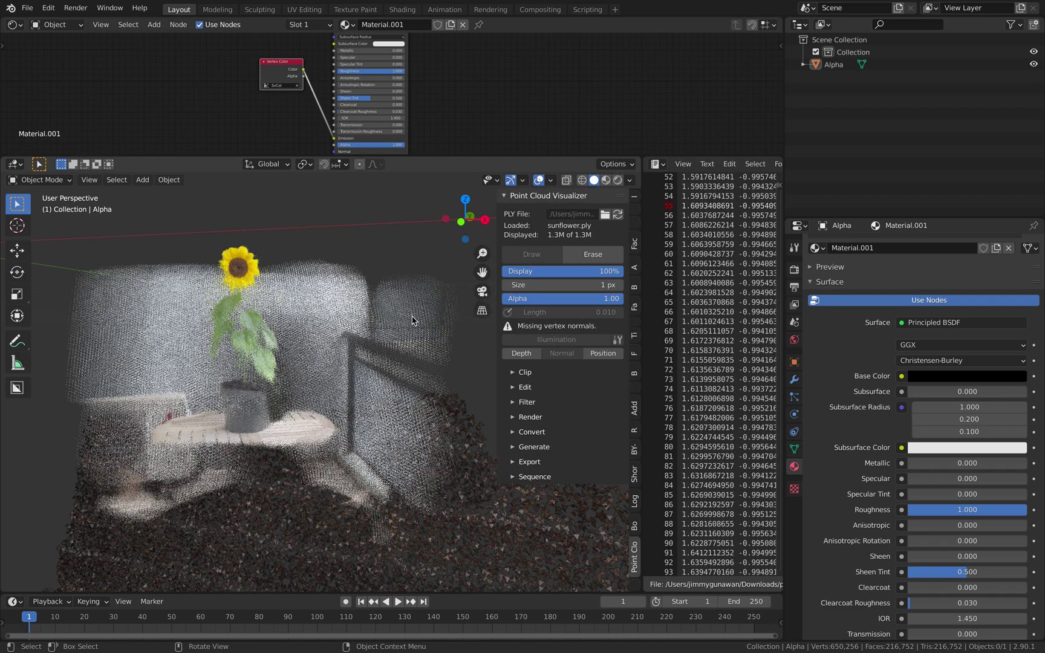
middle_drag(329, 329, 335, 337)
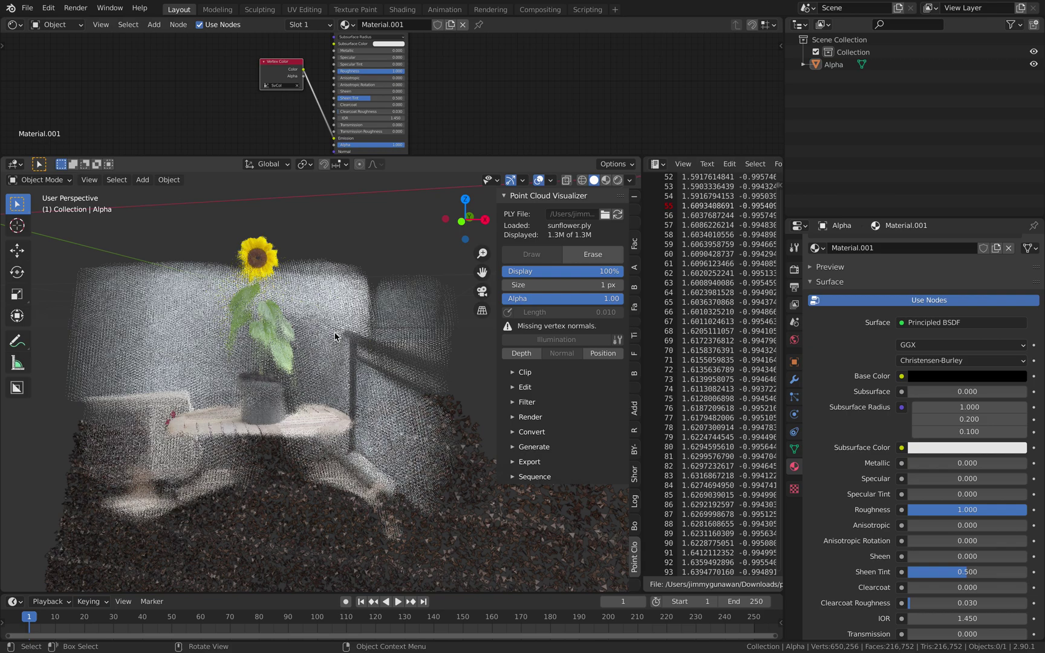
middle_drag(338, 341, 336, 343)
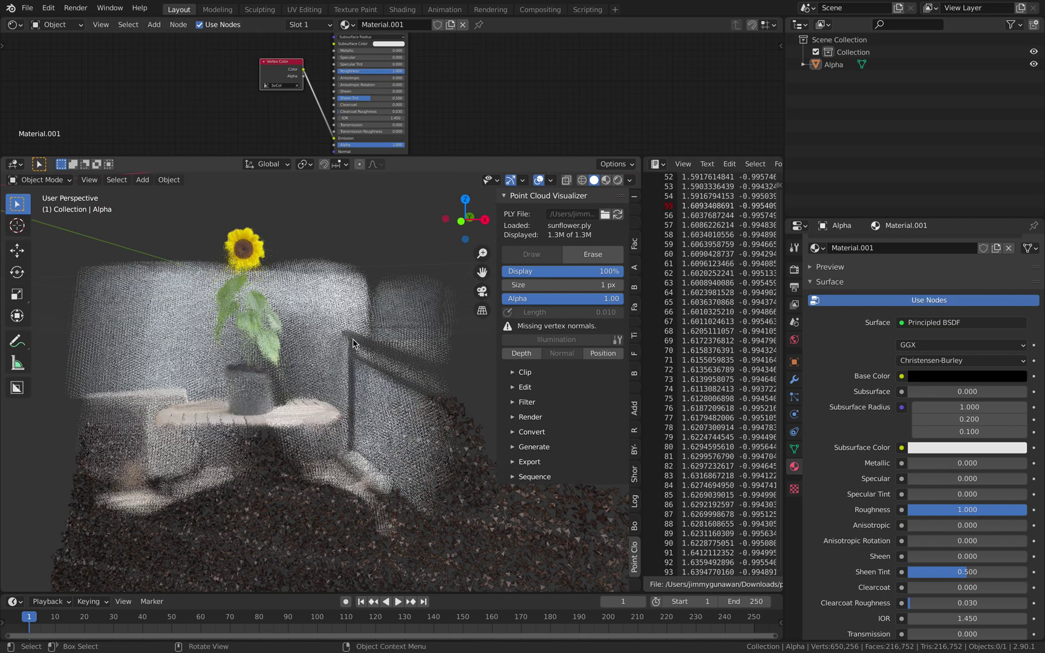
scroll(346, 349, up, 4)
scroll(346, 350, down, 4)
middle_drag(346, 350, 347, 349)
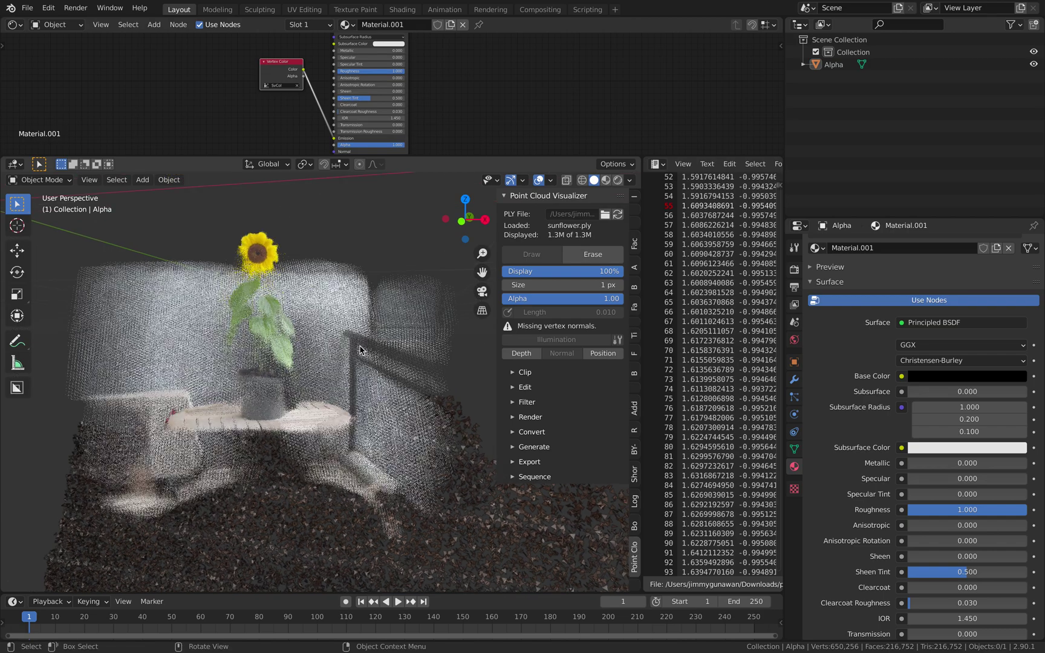
scroll(365, 337, up, 3)
scroll(365, 340, down, 2)
In the render settings, try a point count of 50% and a point size of 5 px, and restore 100% and 3 px.
click(528, 418)
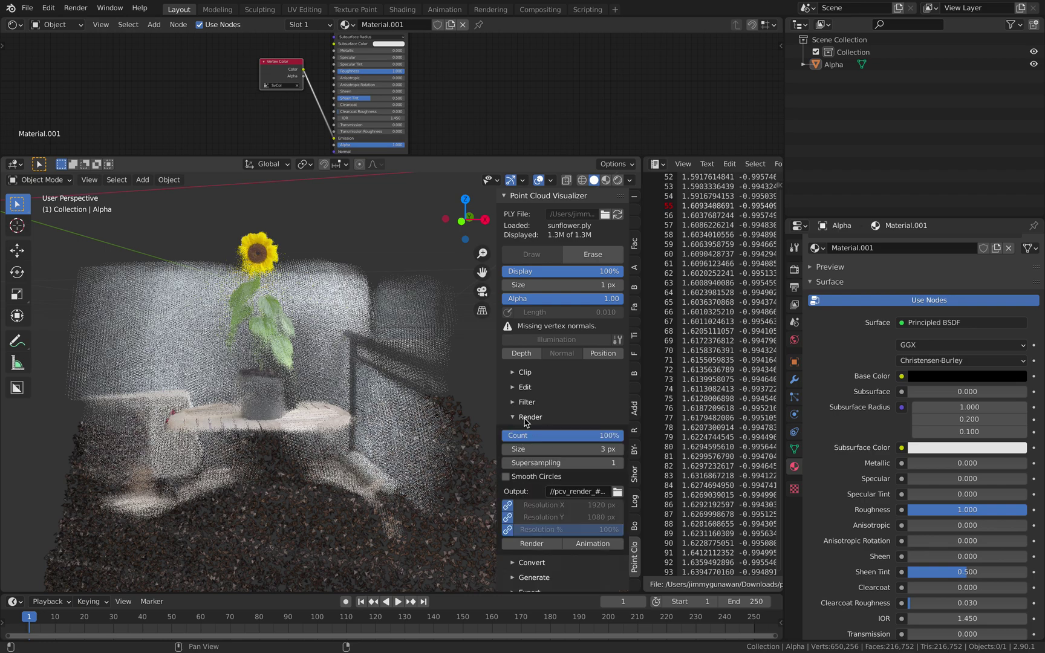
click(533, 436)
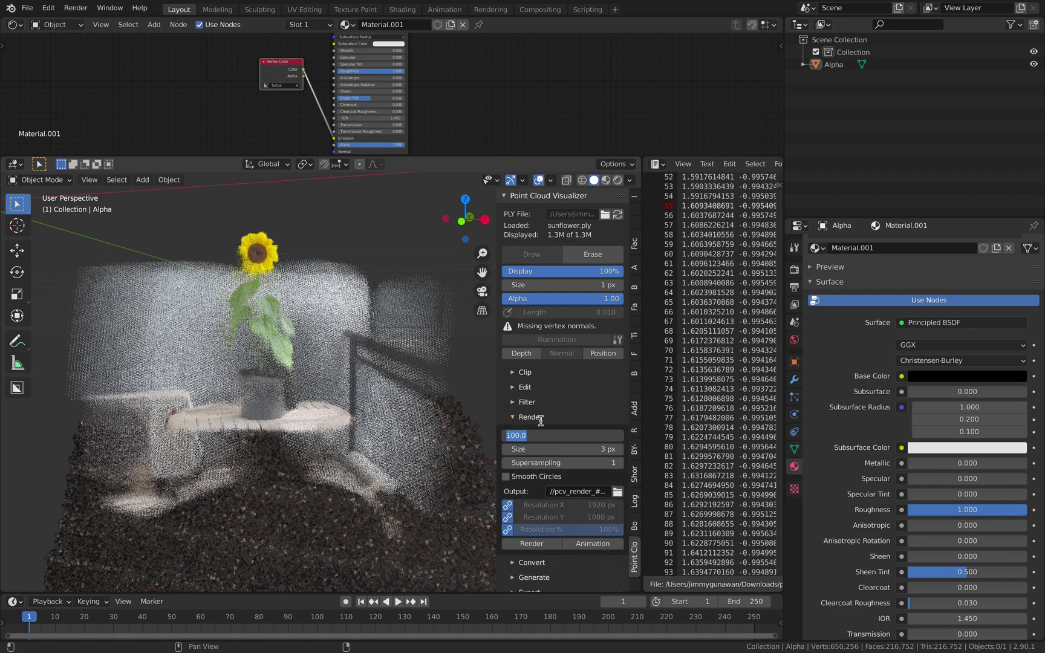
text(50)
drag(538, 436, 623, 436)
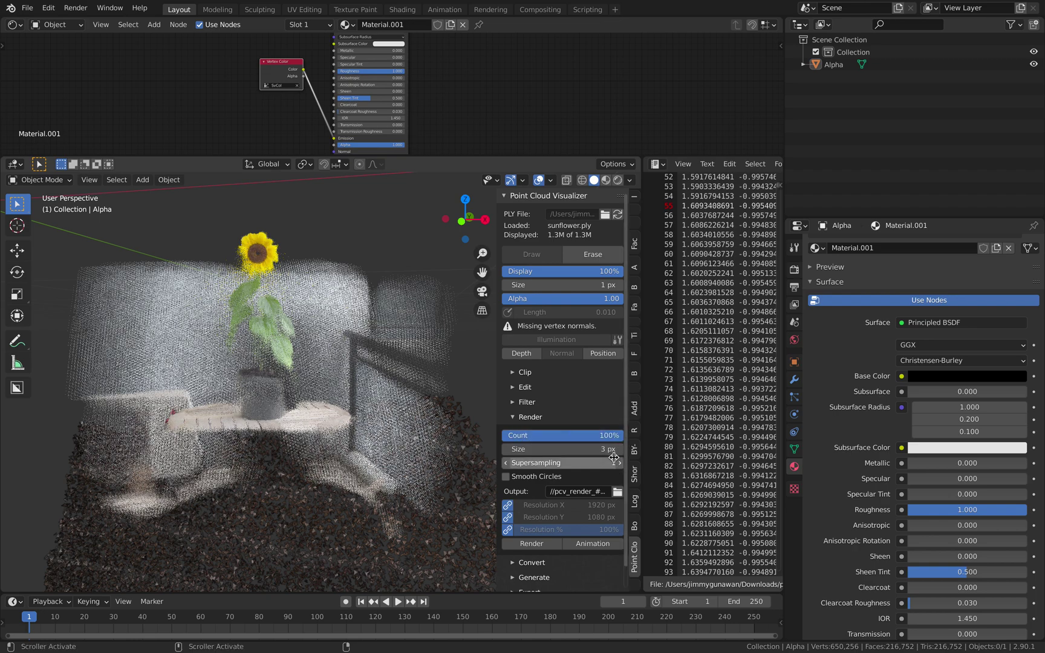
click(619, 450)
click(619, 450)
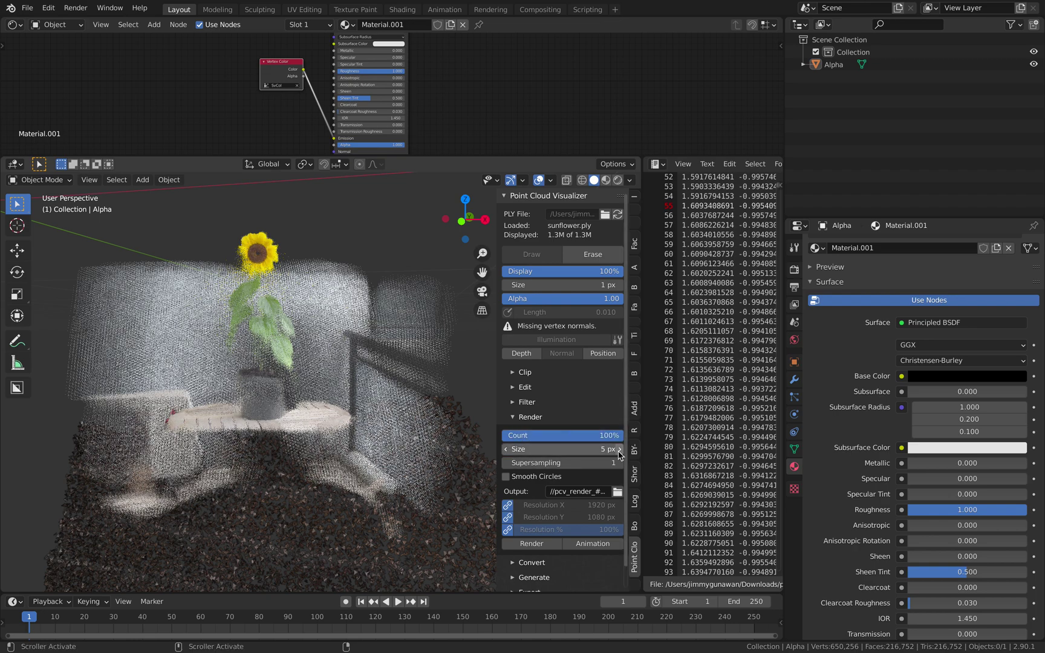
click(595, 451)
text(3)
click(422, 367)
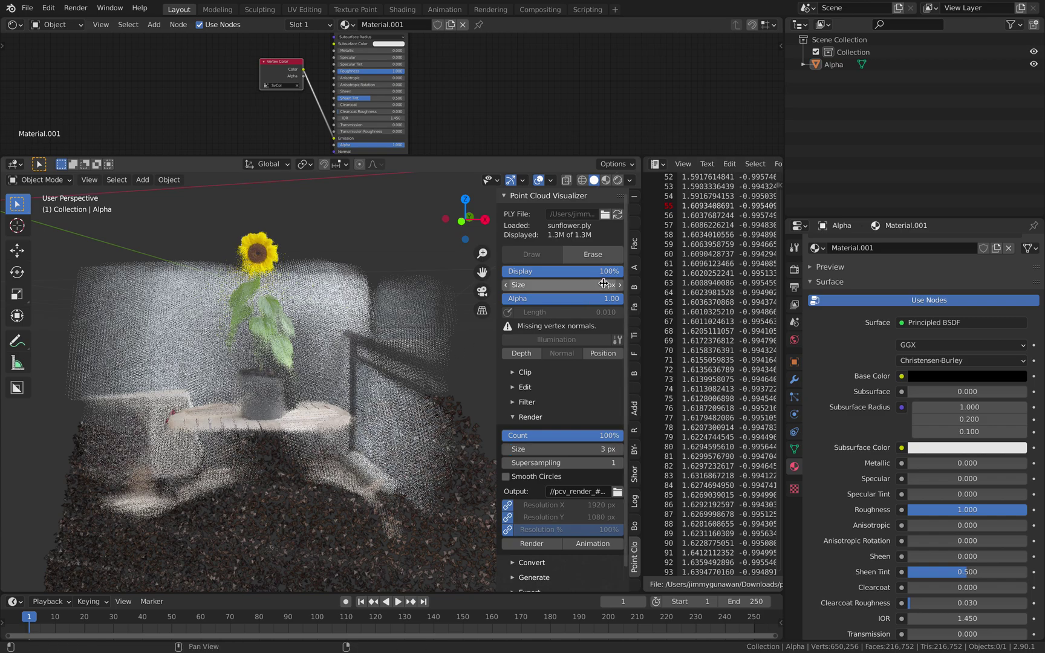
Try a display point size of 2 px, reduce the displayed points to 40% and return the size to 1 px.
click(619, 285)
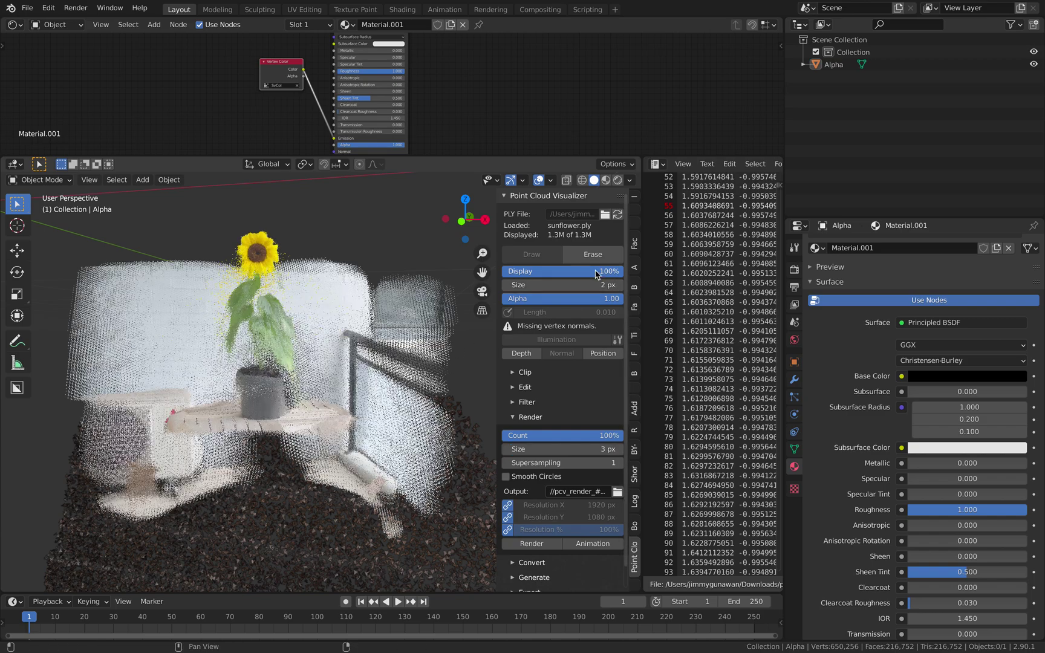
drag(605, 271, 508, 271)
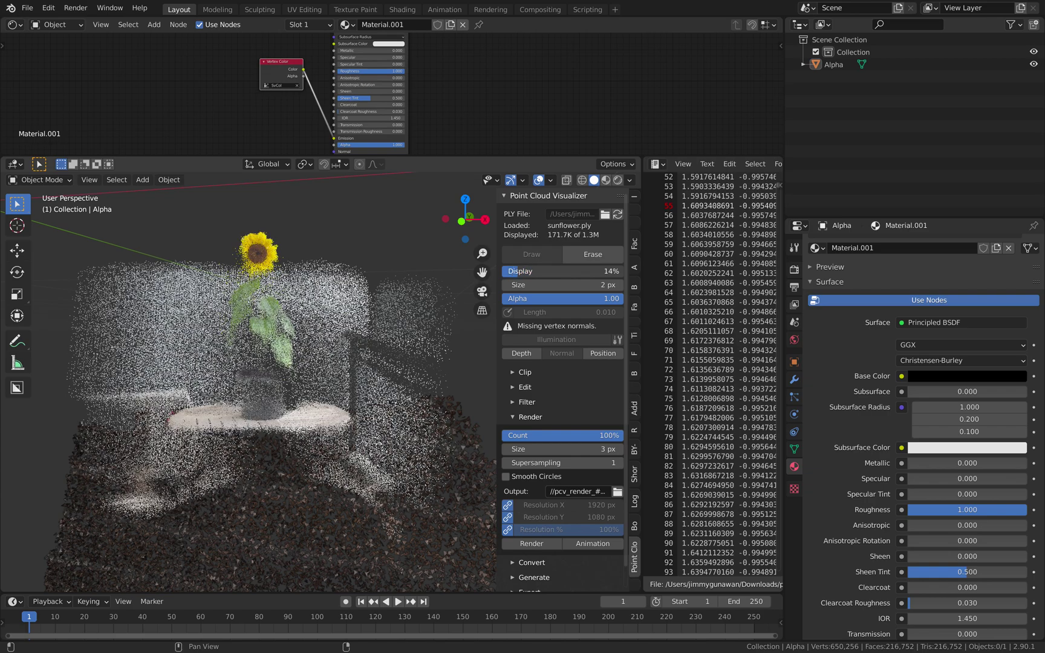
drag(508, 271, 524, 271)
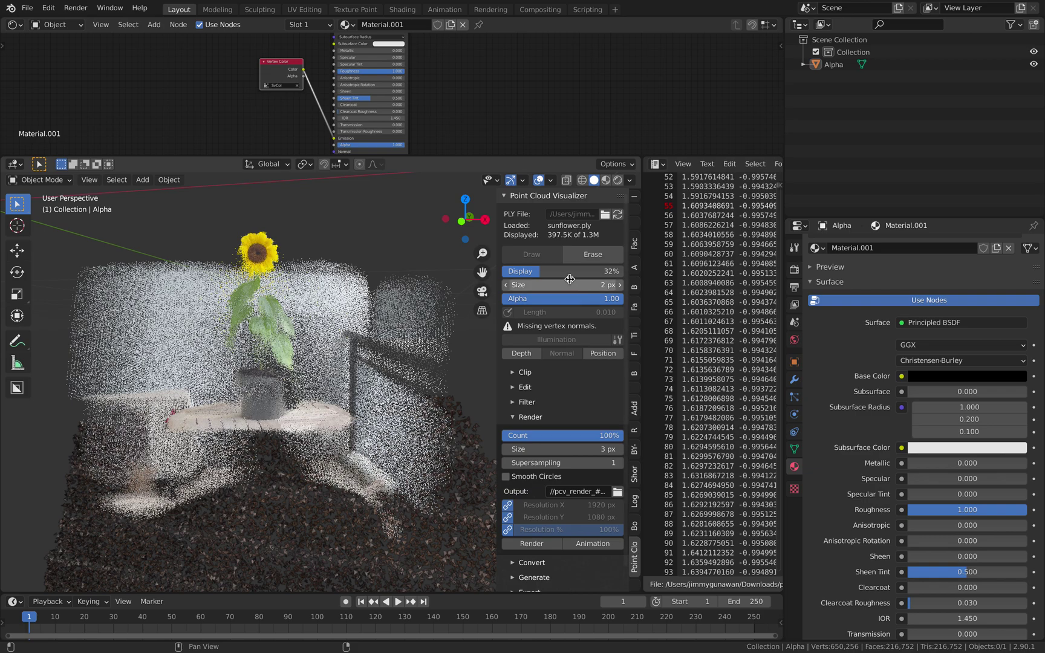
drag(568, 271, 573, 271)
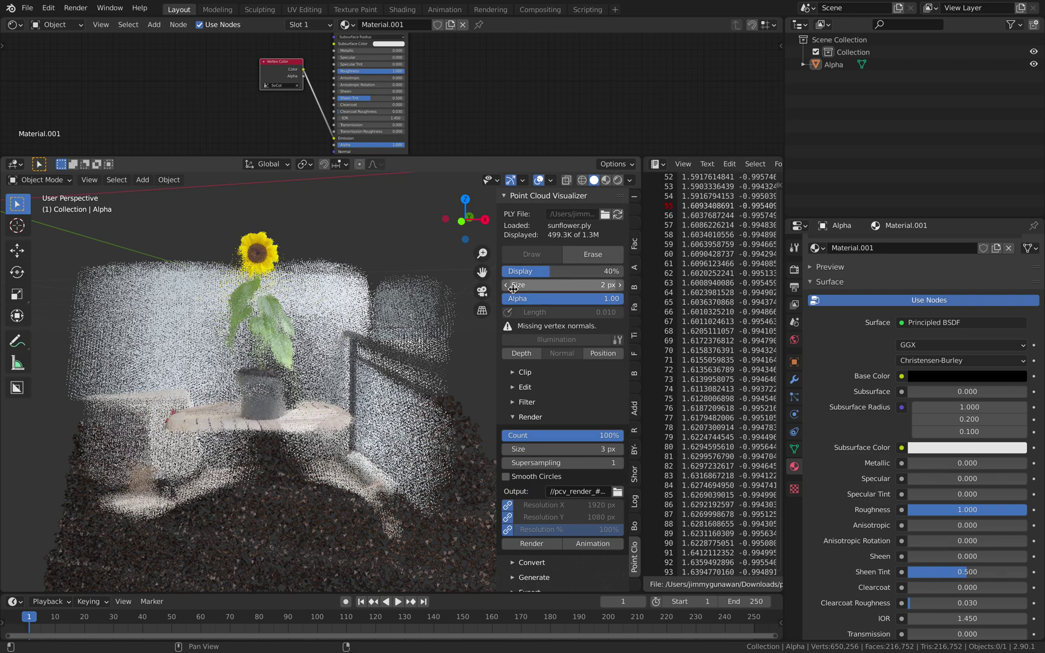
click(506, 285)
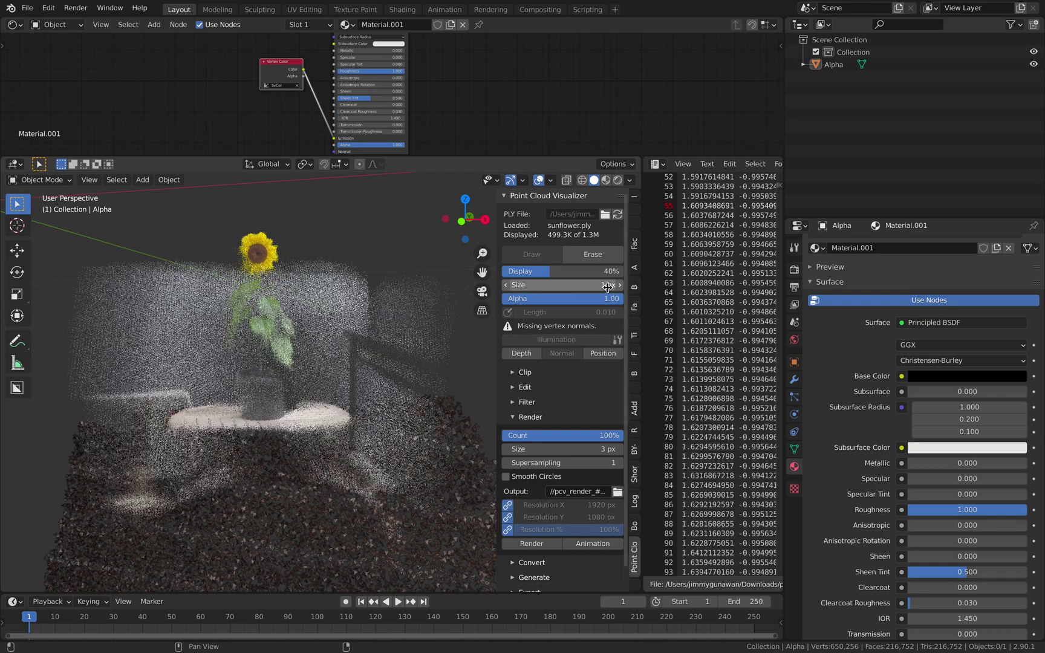
Widen the text editor and examine the coordinate and colour values in the first rows of point_cloud_pumpkin.xyz.
mouse_move(353, 350)
middle_down()
mouse_move(306, 354)
mouse_move(365, 354)
middle_up()
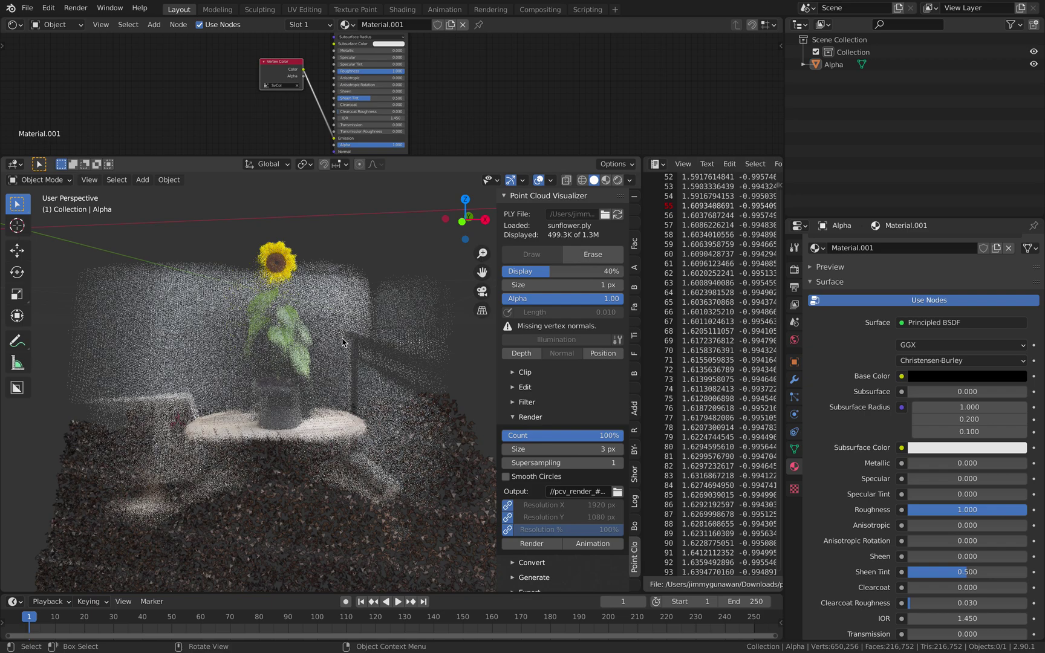
scroll(372, 319, down, 3)
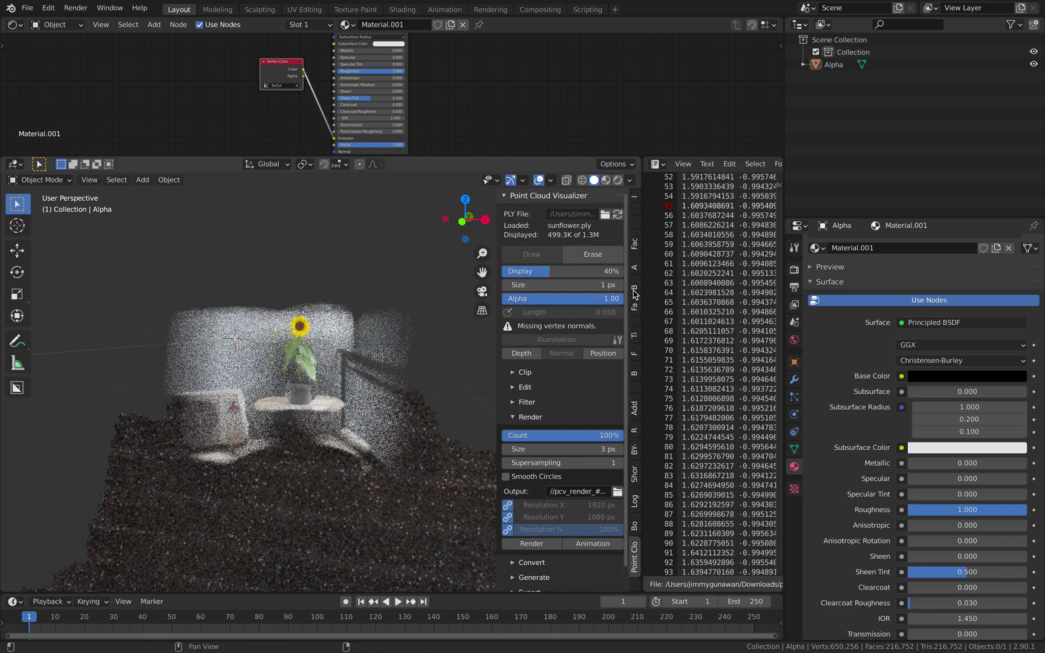
drag(642, 293, 489, 315)
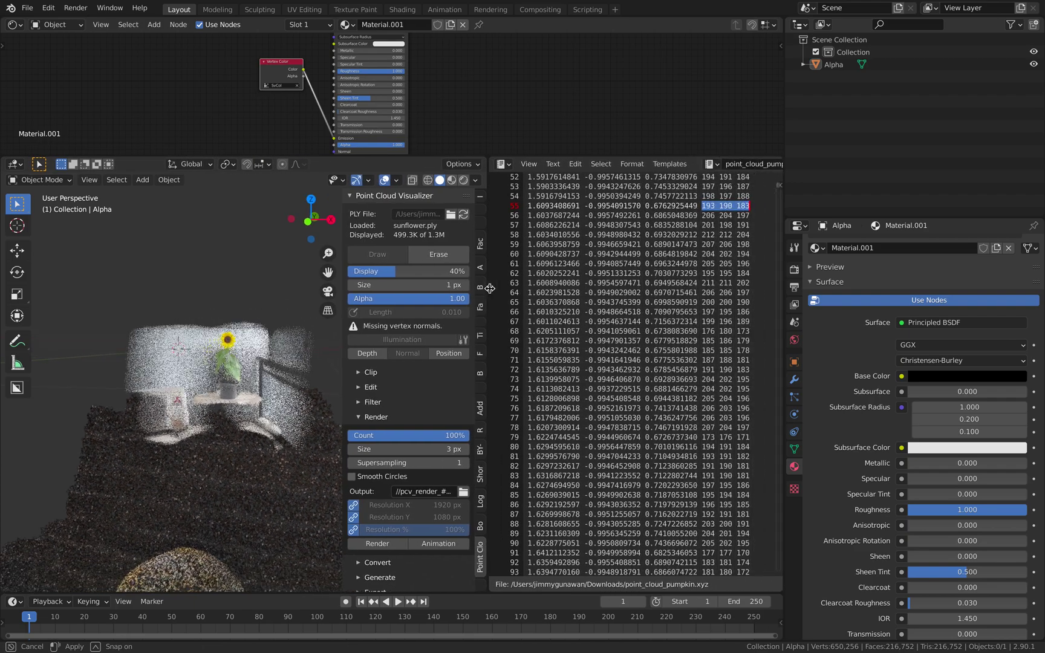
middle_drag(144, 380, 246, 408)
scroll(704, 303, up, 17)
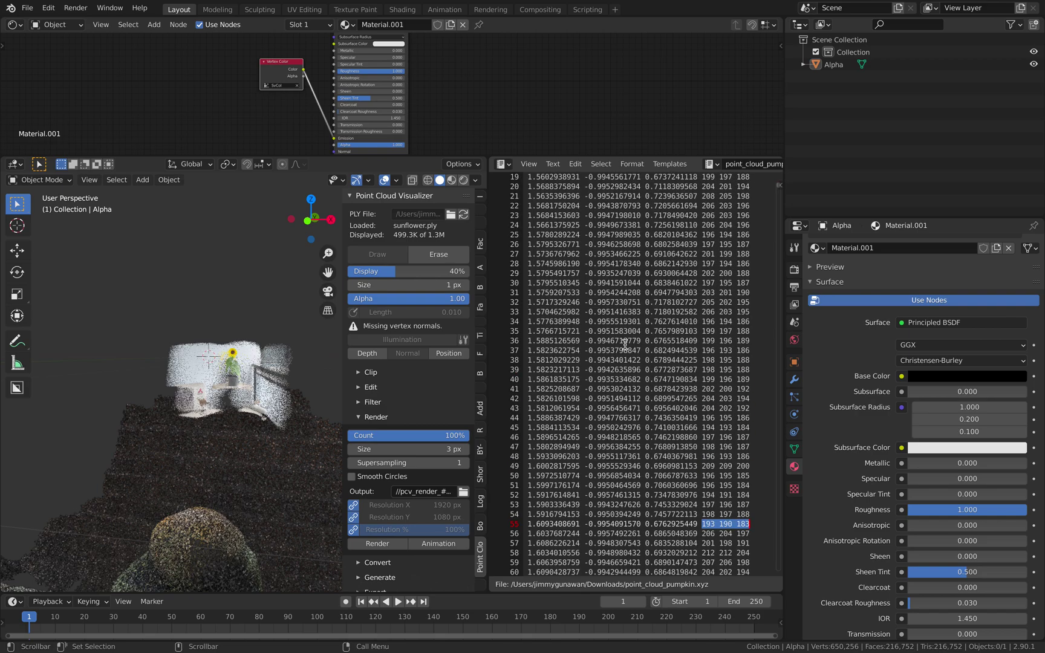
drag(587, 225, 644, 343)
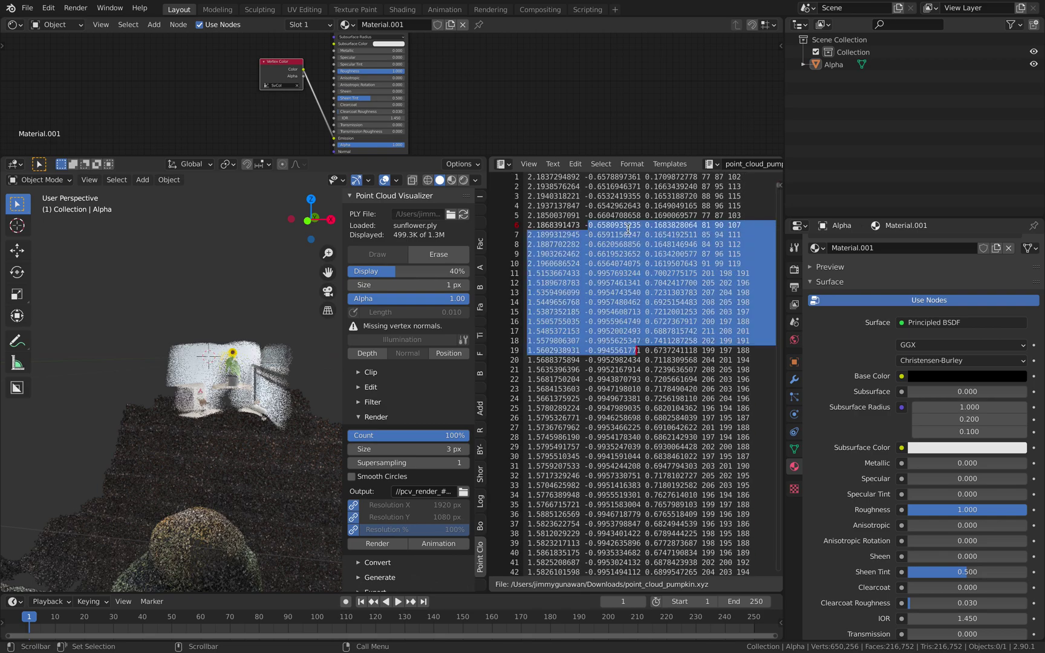
drag(593, 225, 621, 303)
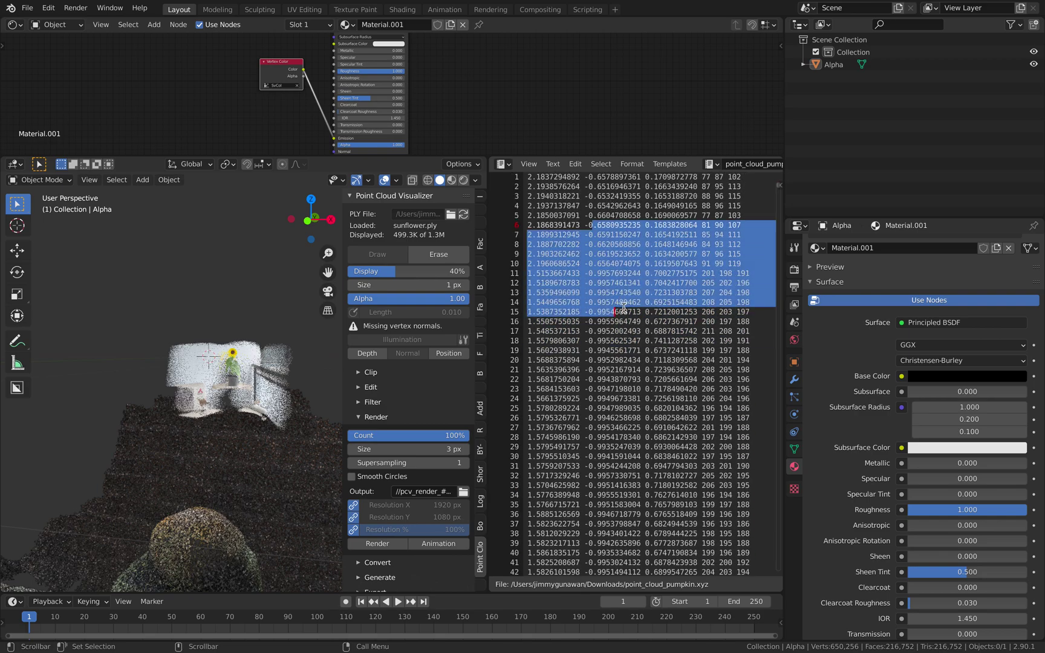
click(624, 308)
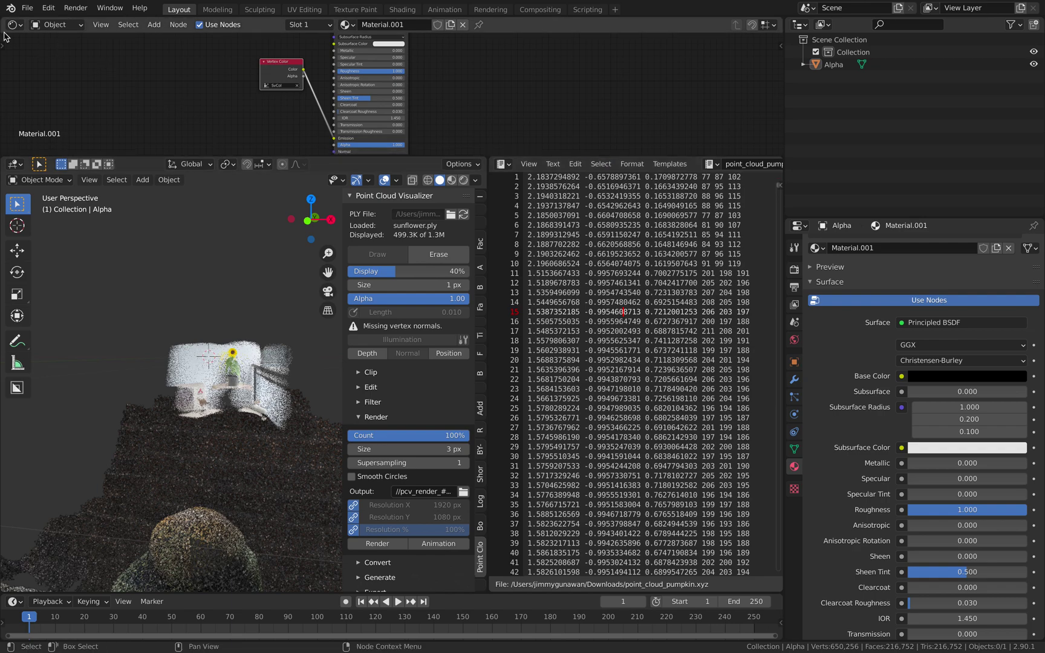
Switch the upper editor to Sverchok nodes, show the SVPointCloud tree and enlarge the editor to fit it.
click(15, 24)
click(53, 157)
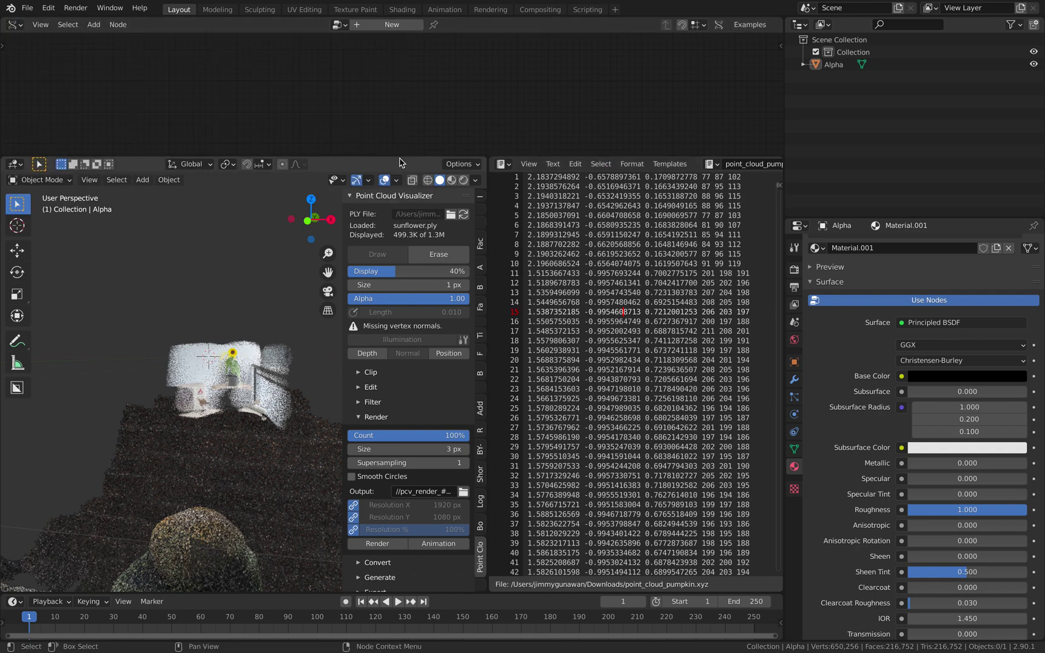
click(336, 25)
click(351, 42)
drag(403, 155, 418, 321)
mouse_move(420, 206)
middle_down()
mouse_move(417, 273)
mouse_move(418, 216)
middle_up()
scroll(418, 216, up, 2)
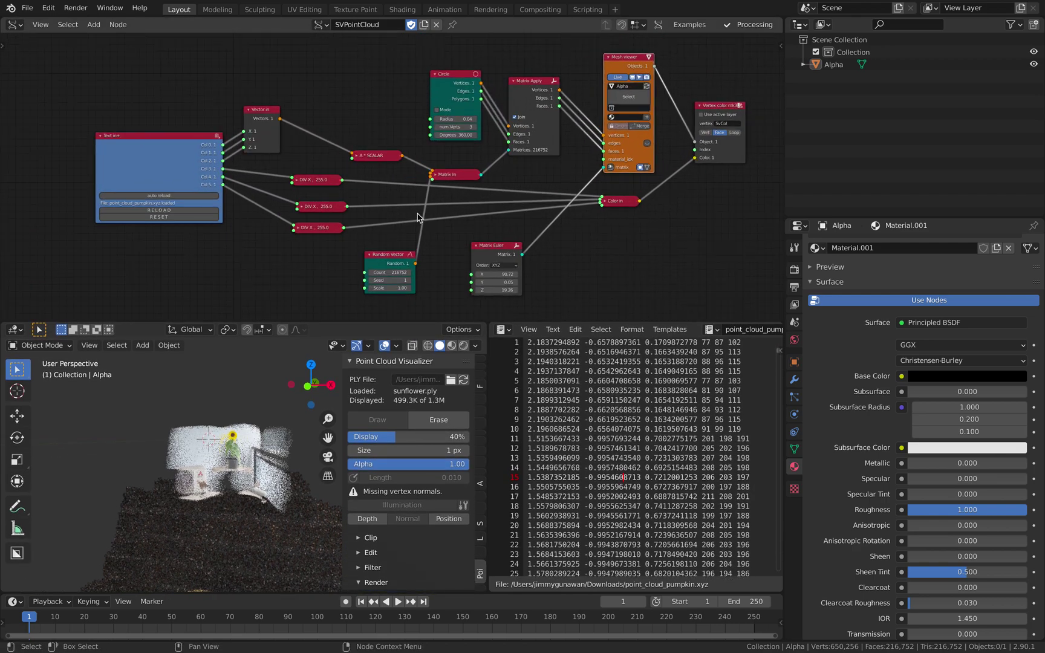
Move the Text in+ node slightly up and away from the Vector in node, and look over the whole tree.
scroll(400, 178, up, 4)
drag(103, 124, 98, 114)
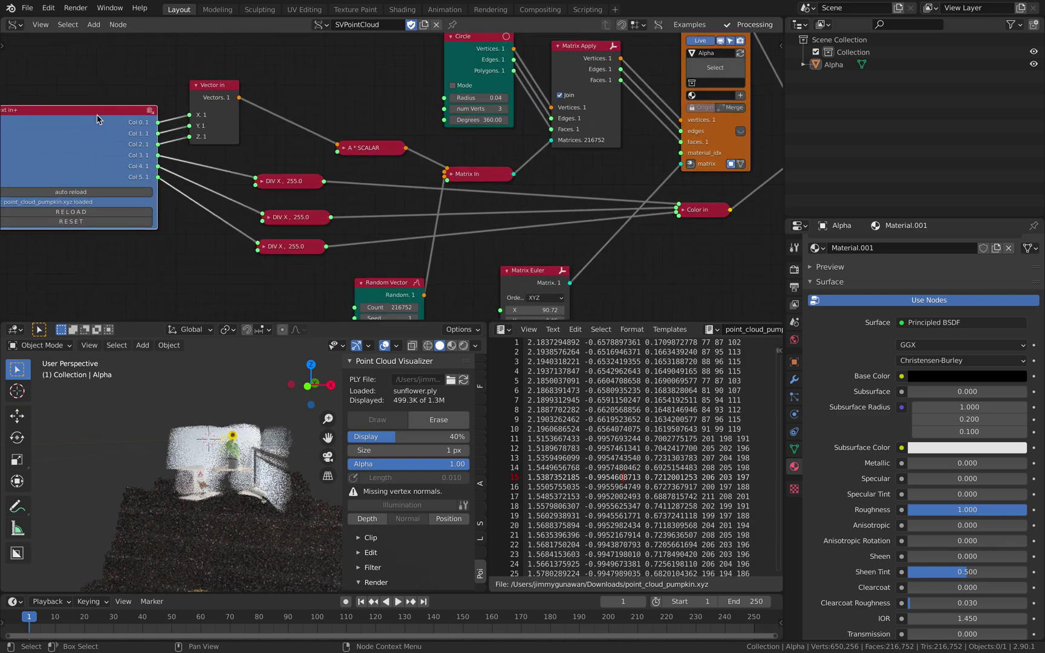
middle_drag(99, 114, 227, 120)
drag(227, 119, 198, 111)
scroll(433, 148, down, 4)
scroll(427, 154, down, 2)
middle_drag(497, 163, 409, 151)
scroll(410, 151, up, 2)
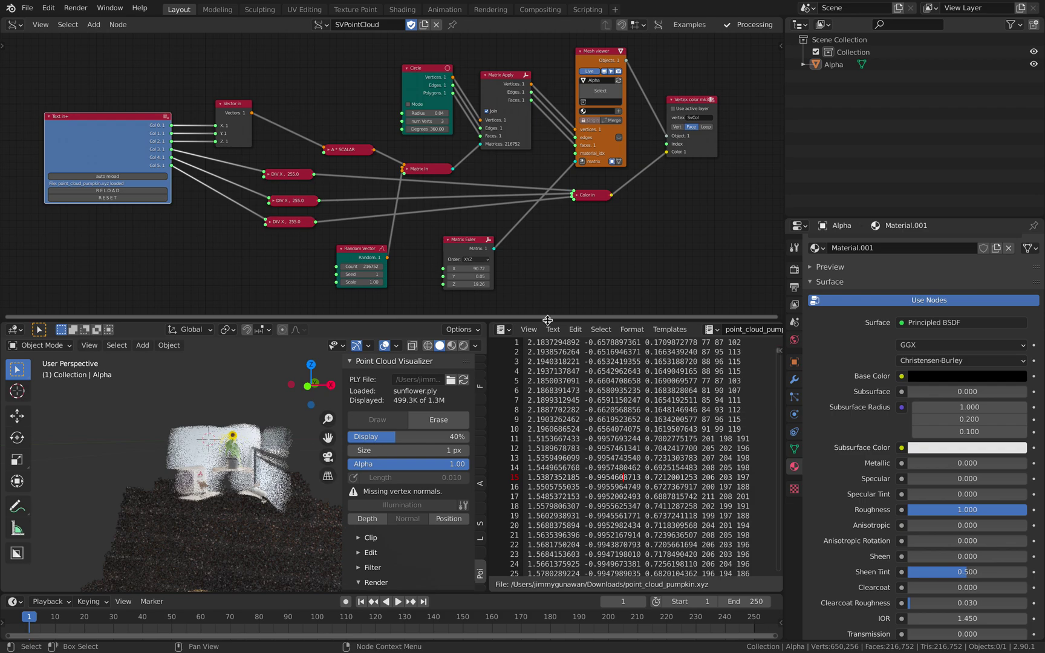
Give the 3D viewport and text editor more height, narrow the properties column and collapse the Point Cloud Visualizer sidebar.
drag(548, 320, 547, 257)
drag(784, 154, 848, 145)
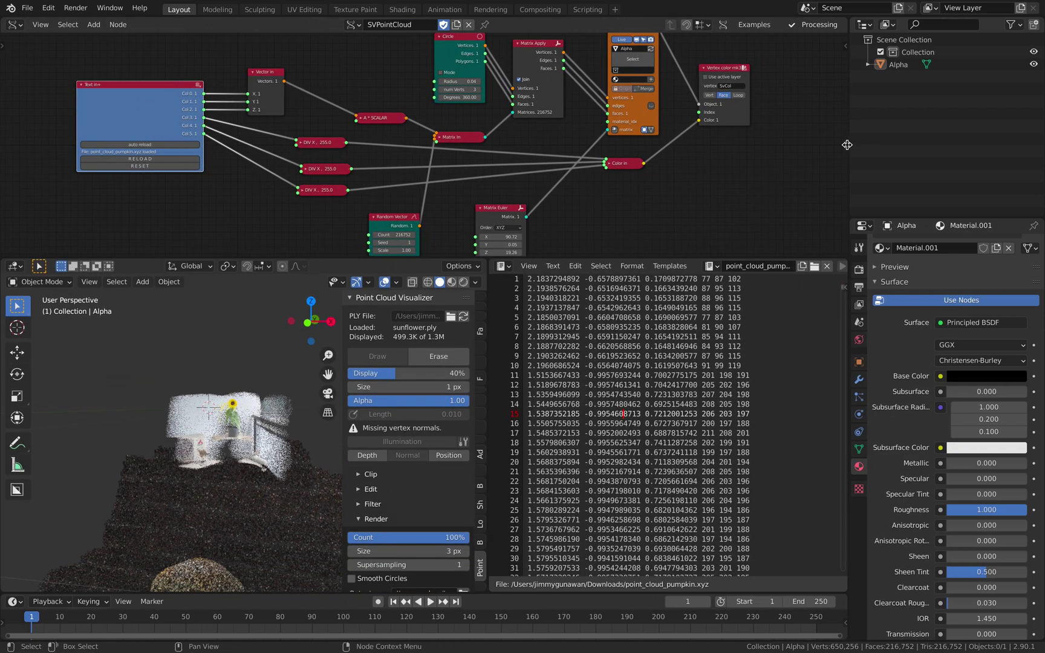
drag(342, 325, 513, 335)
Examine the full extent of the sunflower scan and the round object on the stool from several angles and distances.
middle_drag(307, 417, 382, 412)
click(336, 459)
scroll(336, 459, down, 4)
click(383, 420)
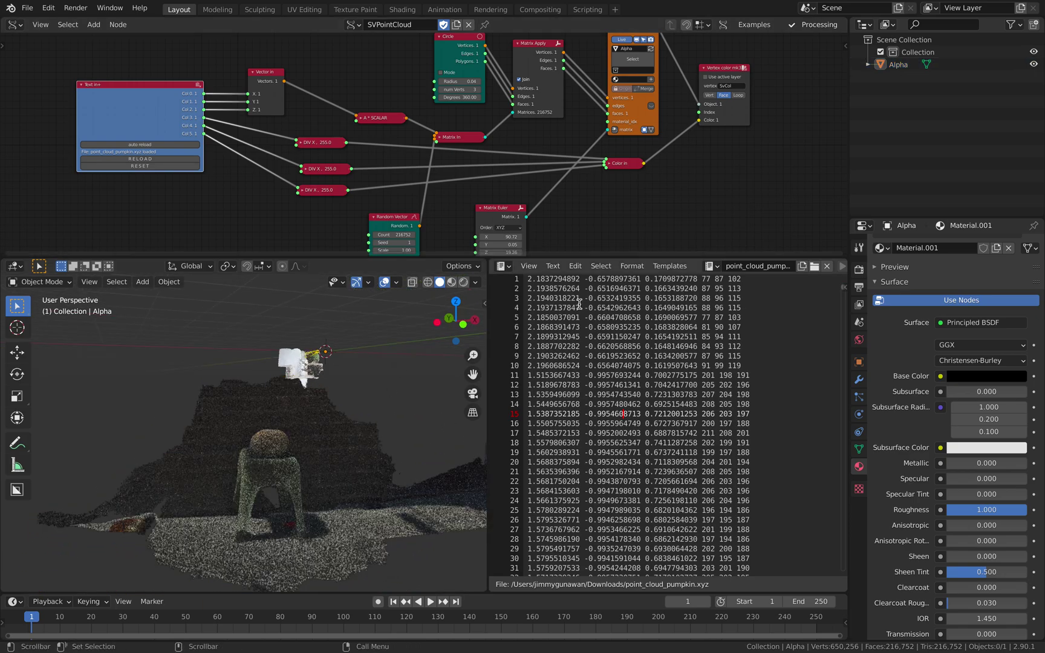
mouse_move(383, 339)
middle_down()
mouse_move(336, 350)
mouse_move(380, 350)
mouse_move(364, 338)
middle_up()
scroll(380, 350, up, 2)
key(n)
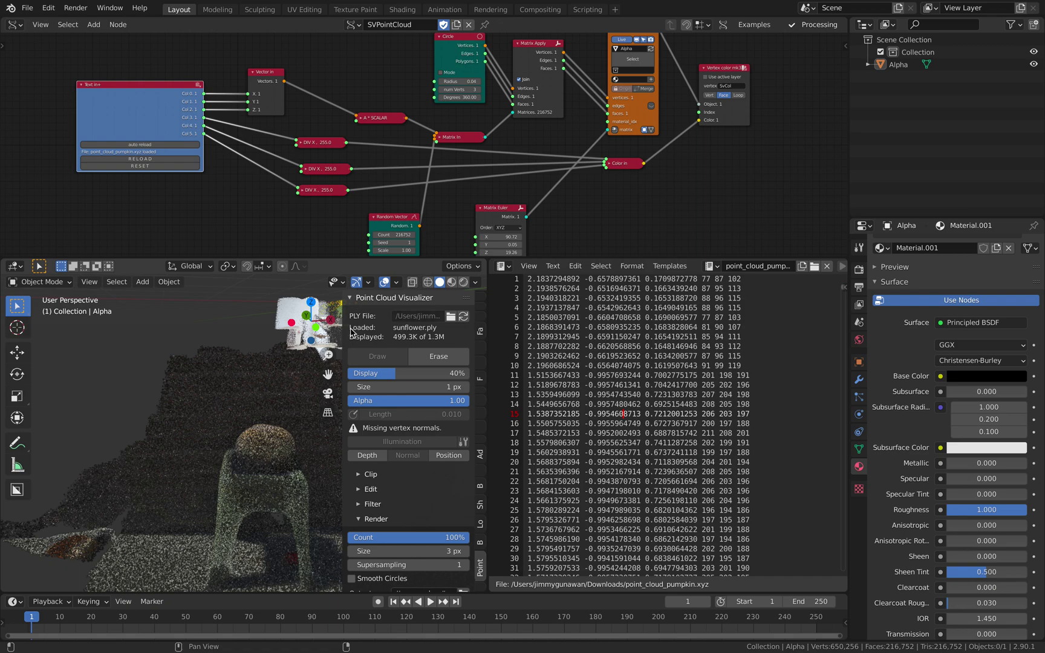
drag(343, 325, 435, 311)
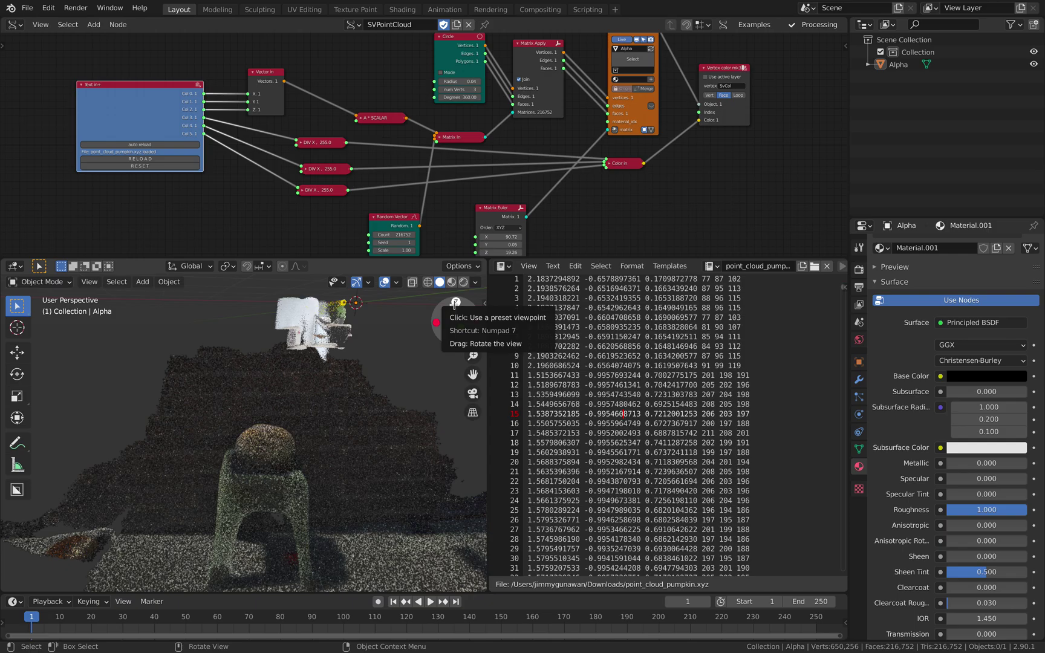
drag(455, 304, 339, 405)
scroll(333, 407, up, 10)
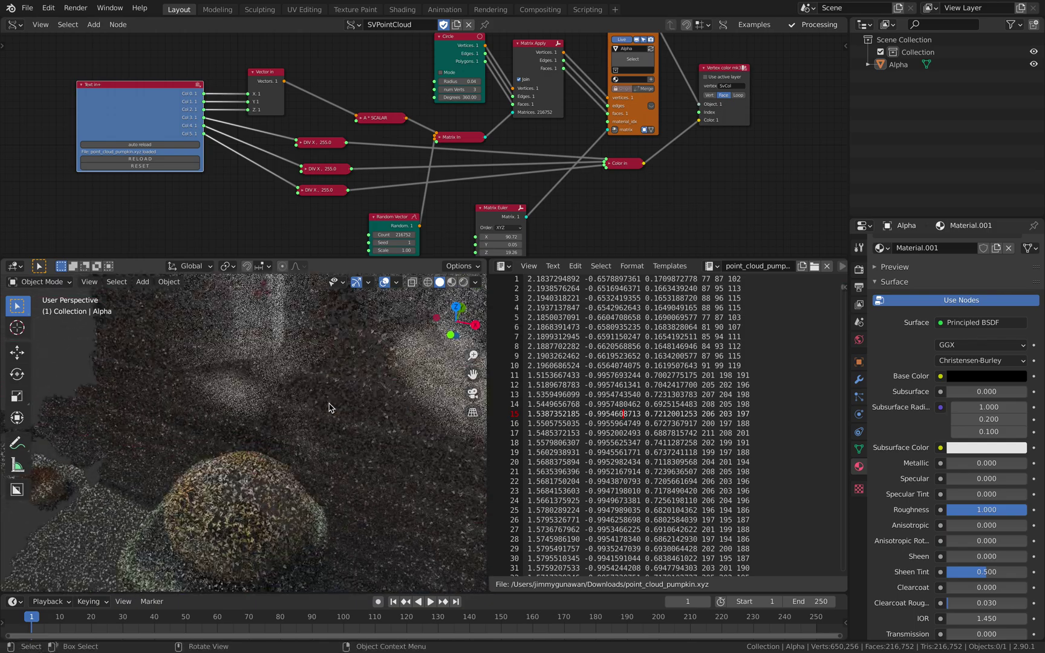
mouse_move(321, 405)
middle_down()
mouse_move(356, 394)
mouse_move(320, 410)
middle_up()
scroll(306, 191, down, 2)
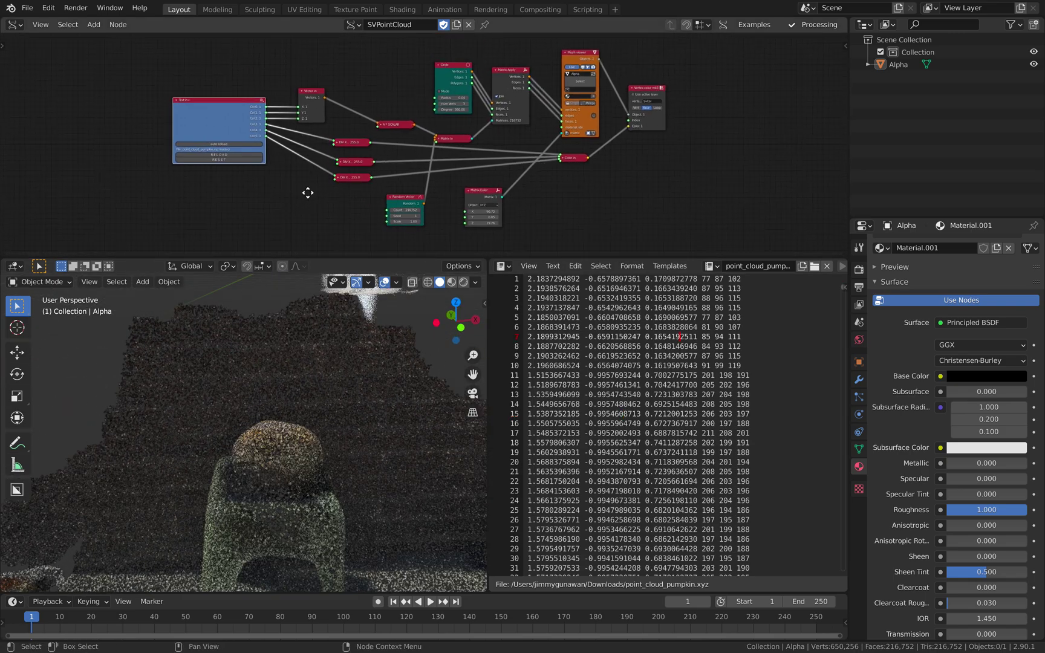
Enlarge the node editor to fit the complete SVPointCloud tree and view the stool in the scan from another angle.
scroll(309, 184, up, 2)
middle_drag(309, 184, 303, 185)
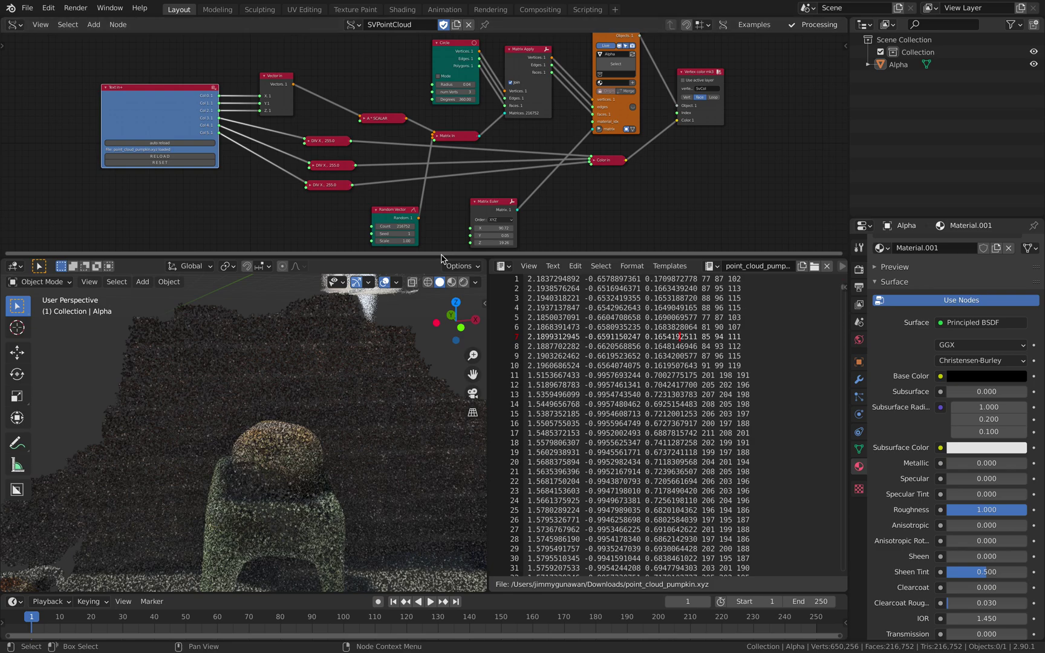
drag(441, 258, 450, 342)
scroll(450, 324, up, 3)
scroll(440, 303, down, 4)
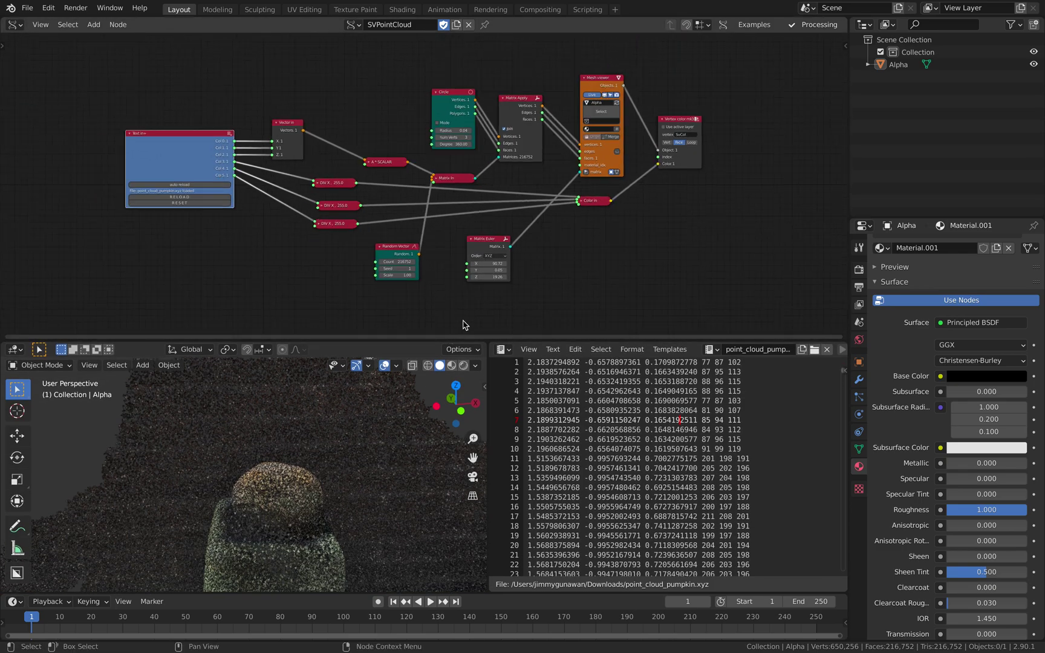
middle_drag(431, 427, 373, 426)
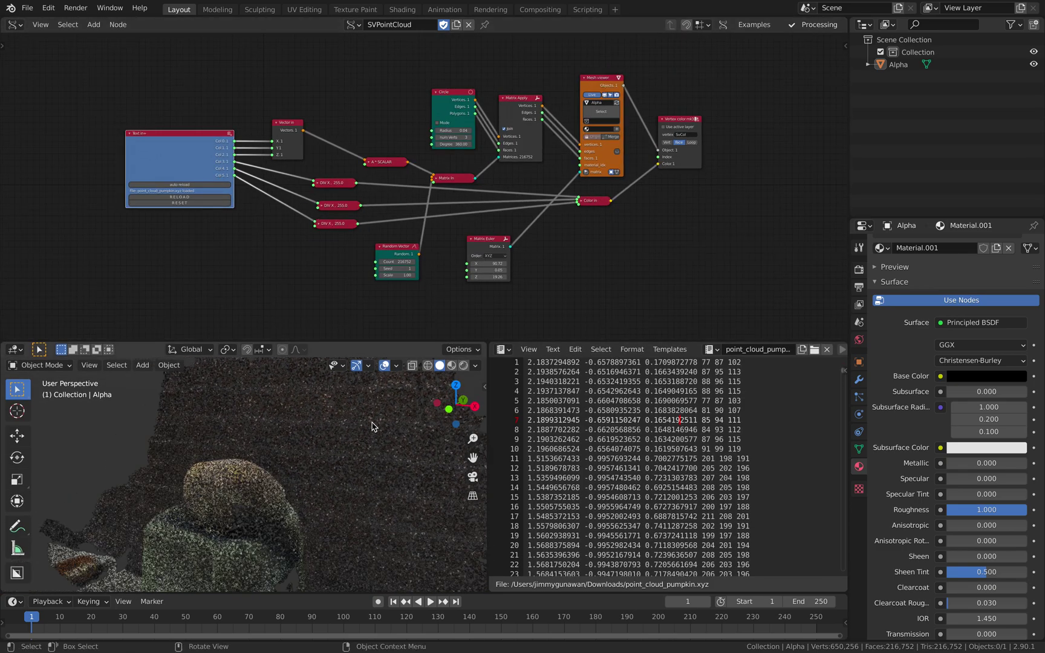